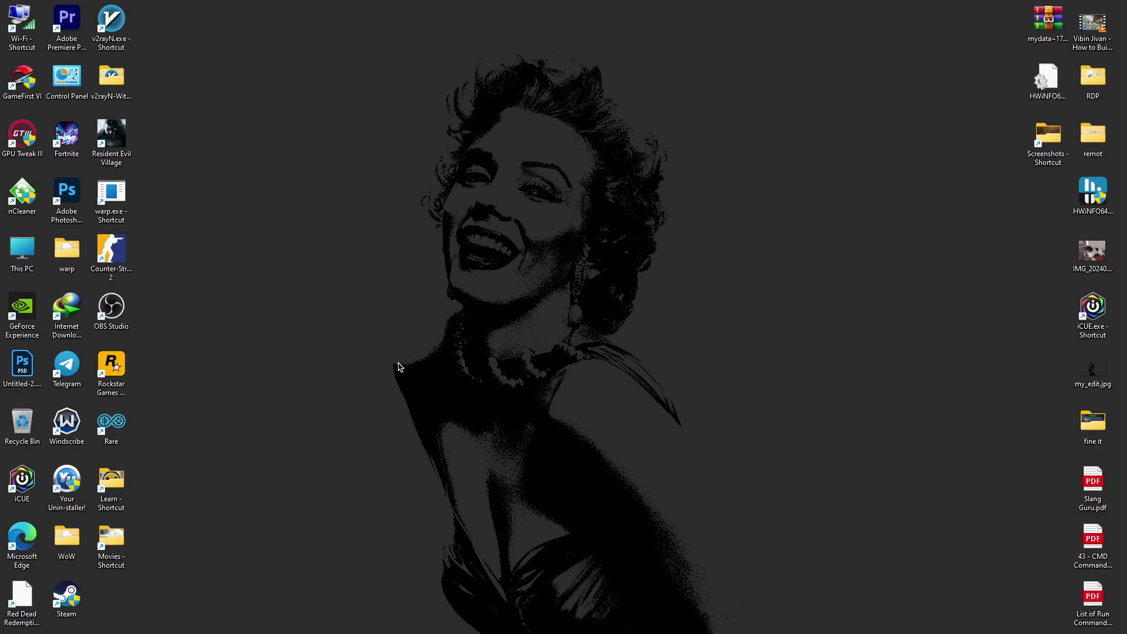
Step: Open Telegram and follow the join link in the Dump Requests (only!) group's info to its entry channel
double_click(67, 365)
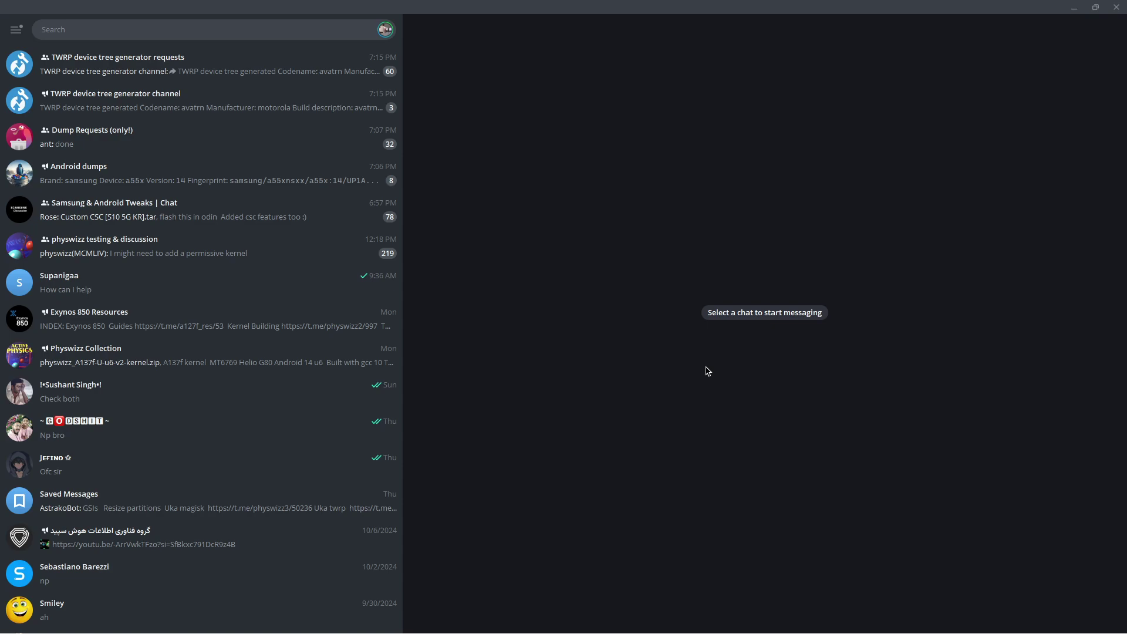
click(167, 151)
click(563, 36)
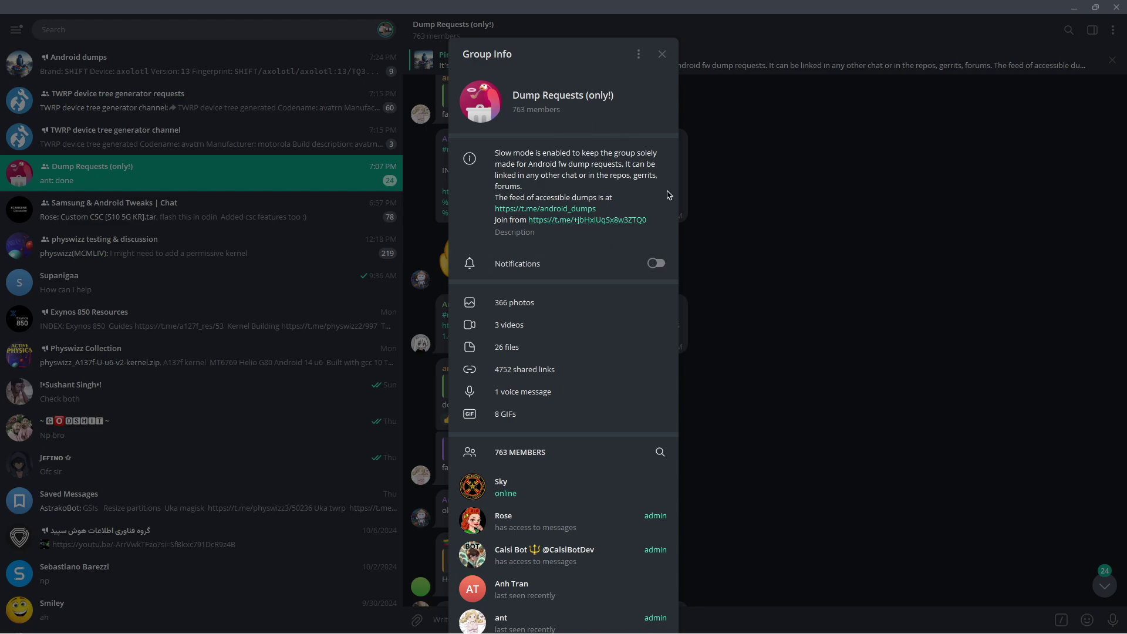
click(573, 221)
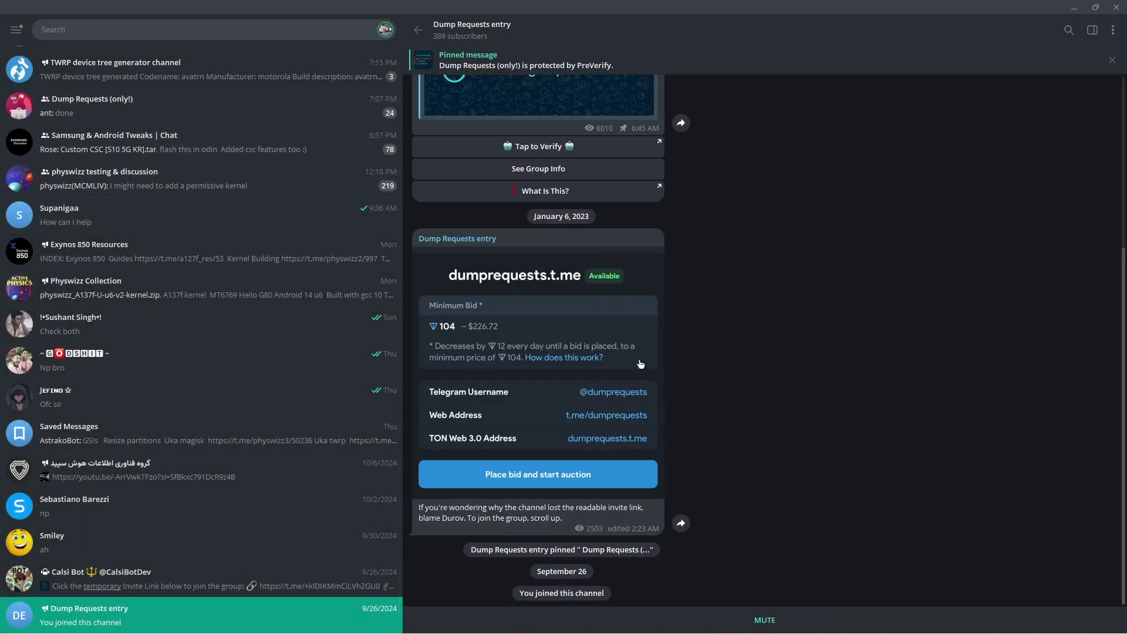
Step: Review the Dump Requests entry channel's description and its posted instructions for verifying and joining the group
click(550, 31)
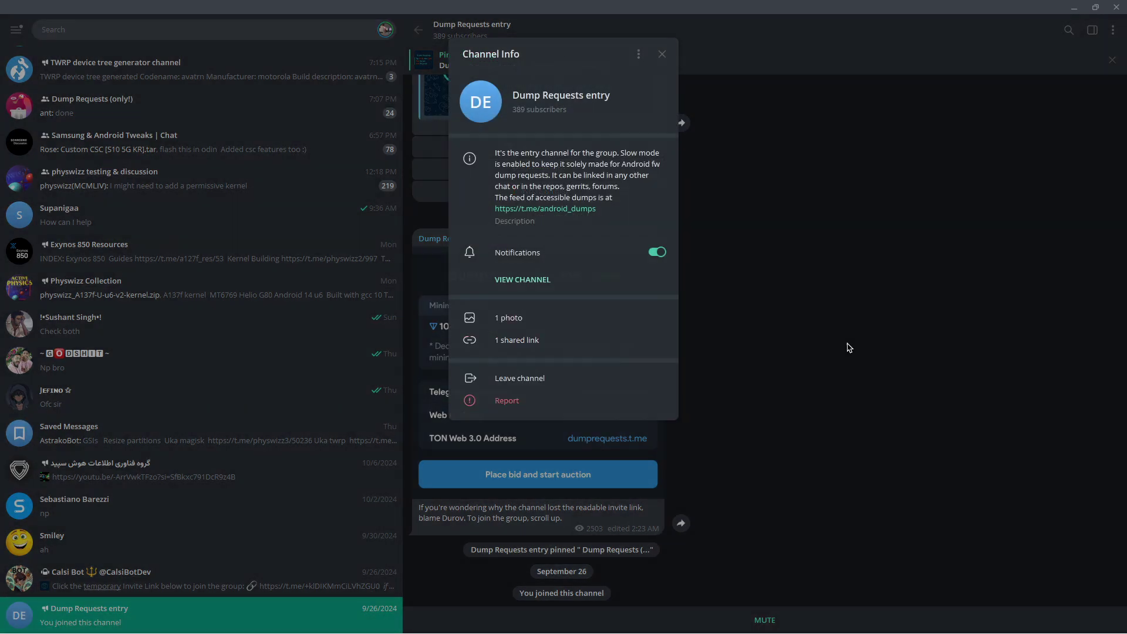
click(847, 347)
scroll(702, 440, up, 5)
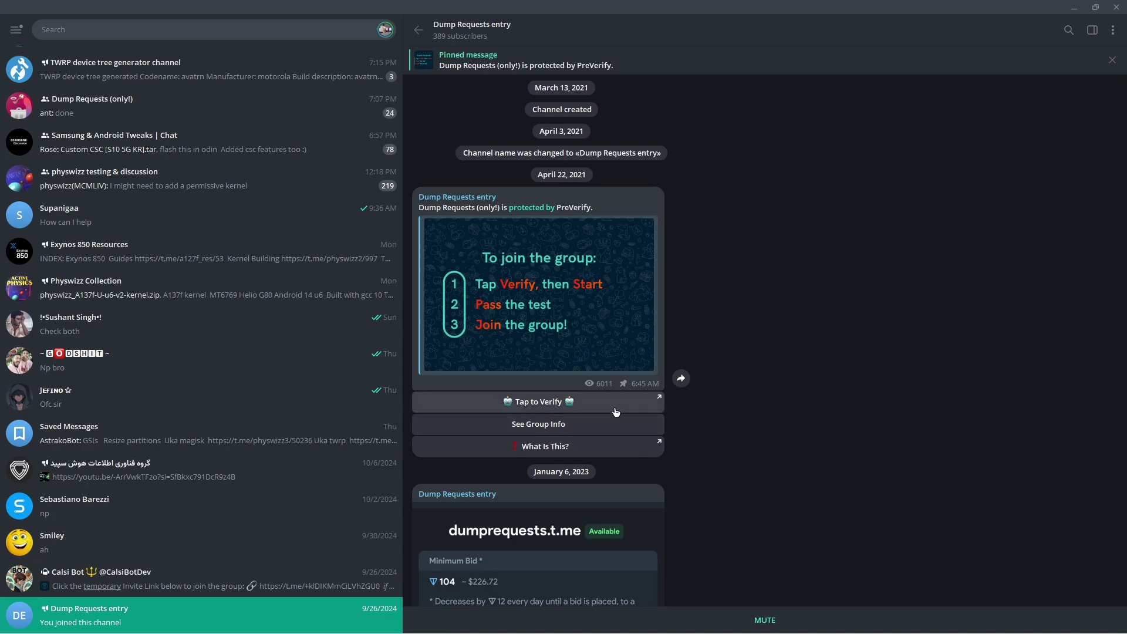
scroll(783, 380, down, 4)
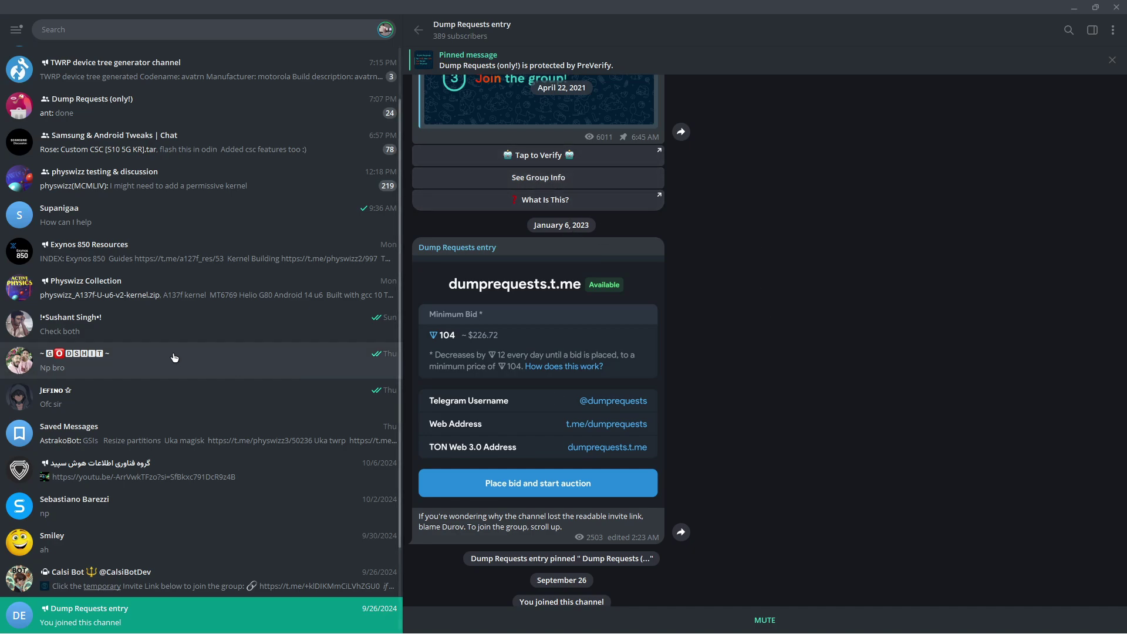
scroll(172, 356, up, 2)
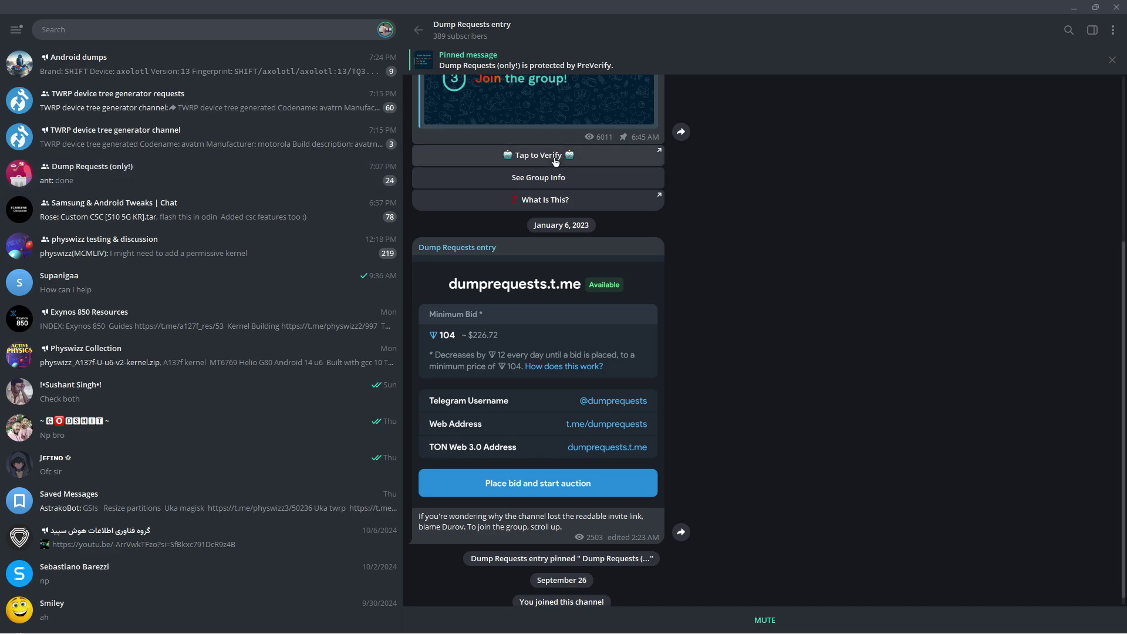
Step: Read the newest messages in the Dump Requests (only!) group and trace the latest completed reply to its SHIFT6mq (axolotl) request
click(158, 179)
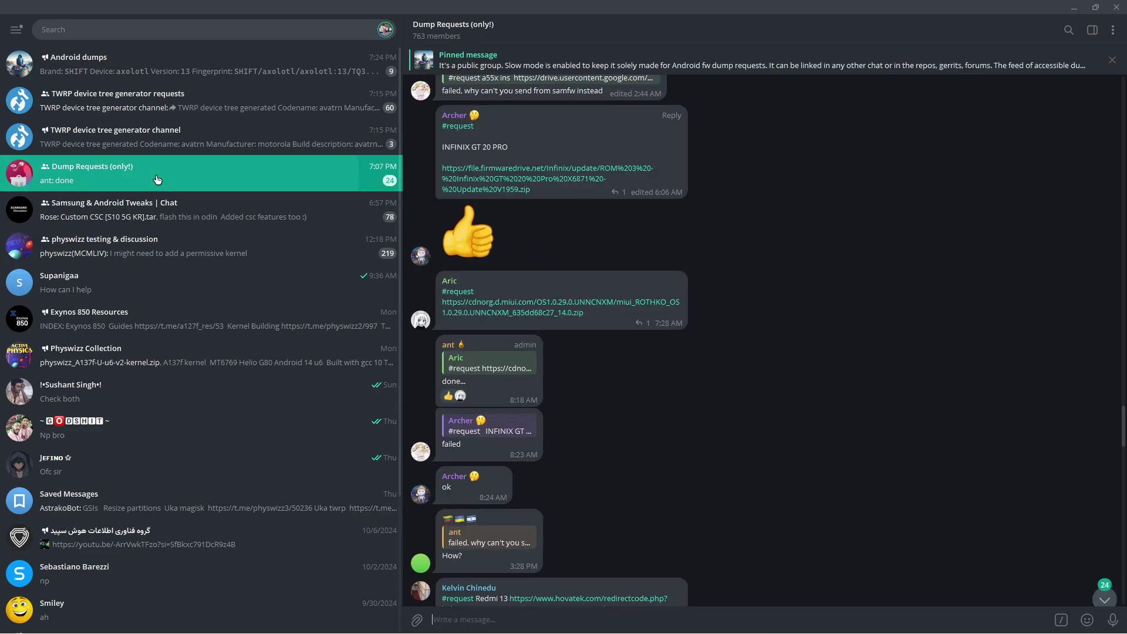
scroll(913, 395, down, 15)
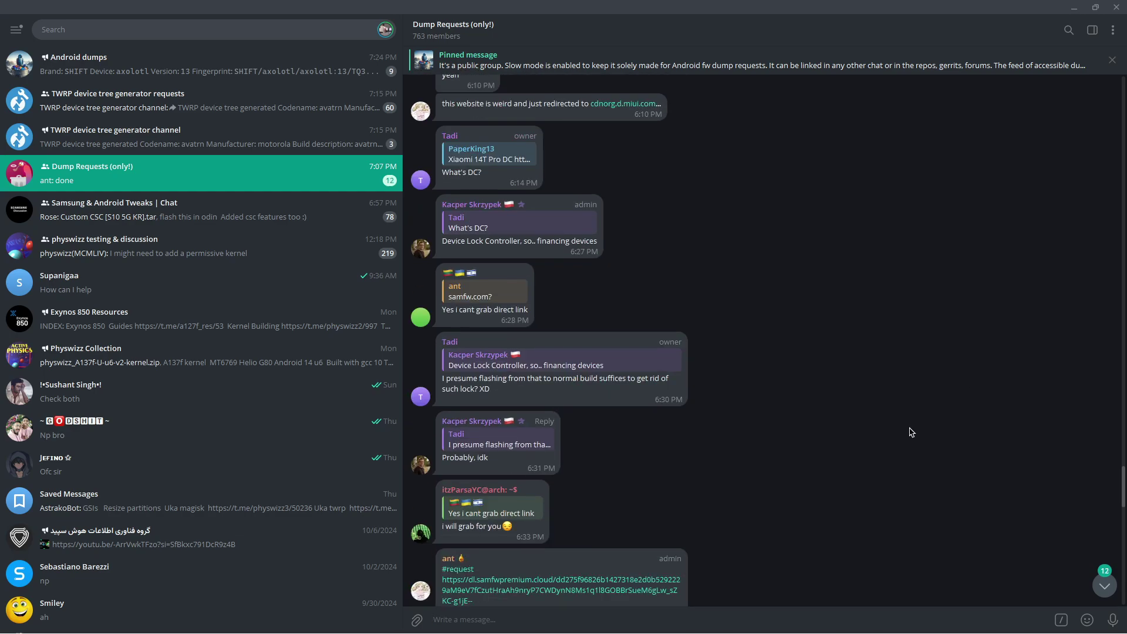
scroll(998, 505, down, 5)
click(1104, 586)
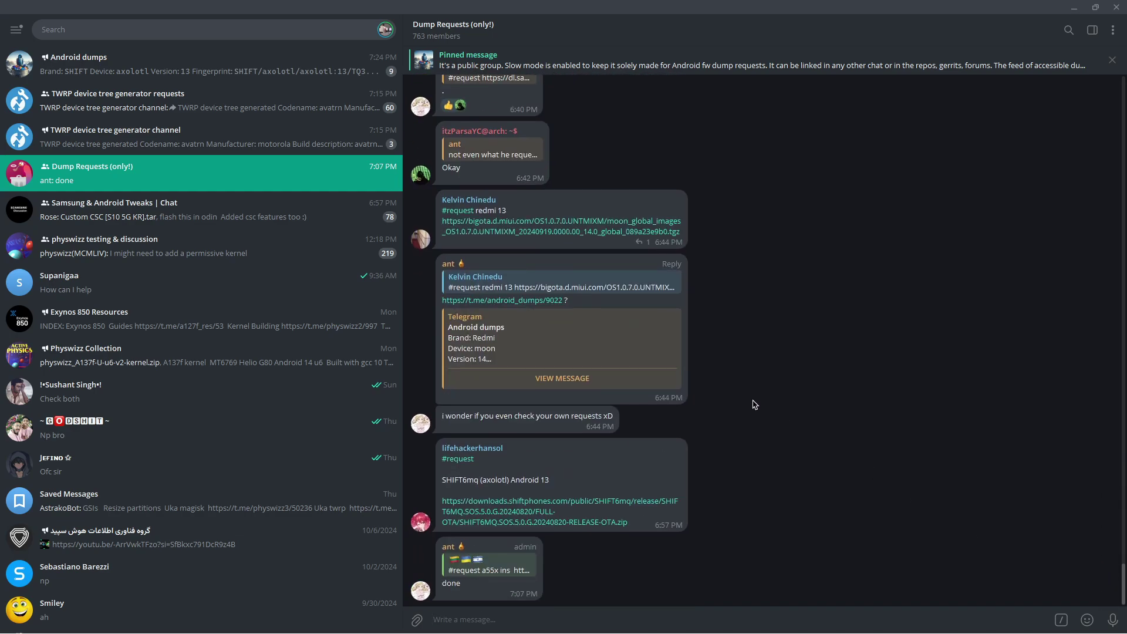
double_click(440, 473)
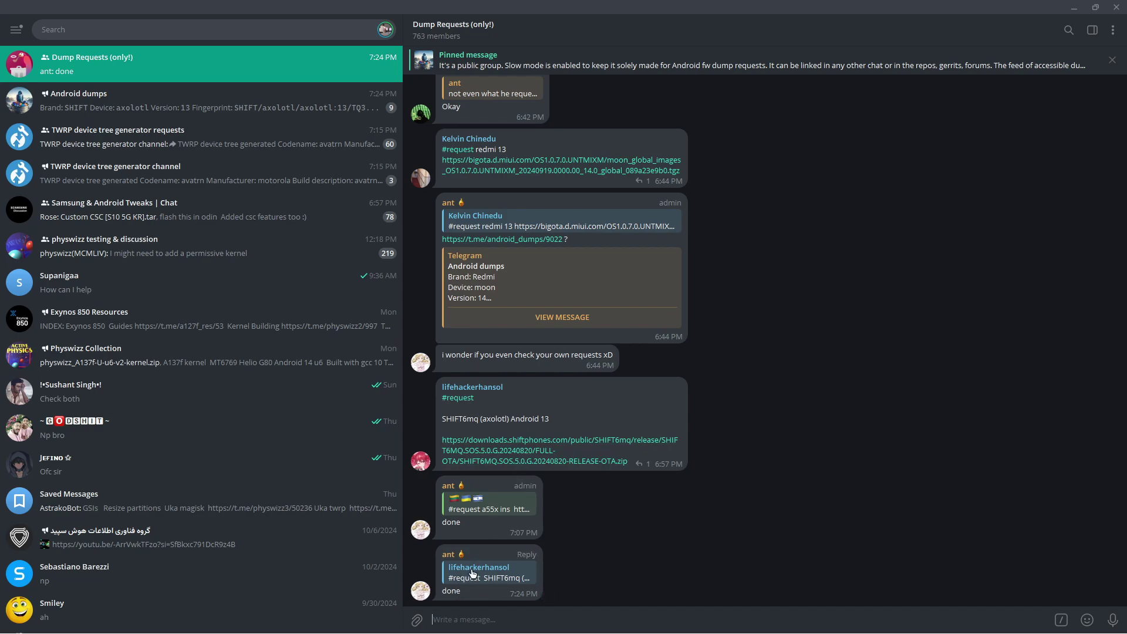
click(473, 573)
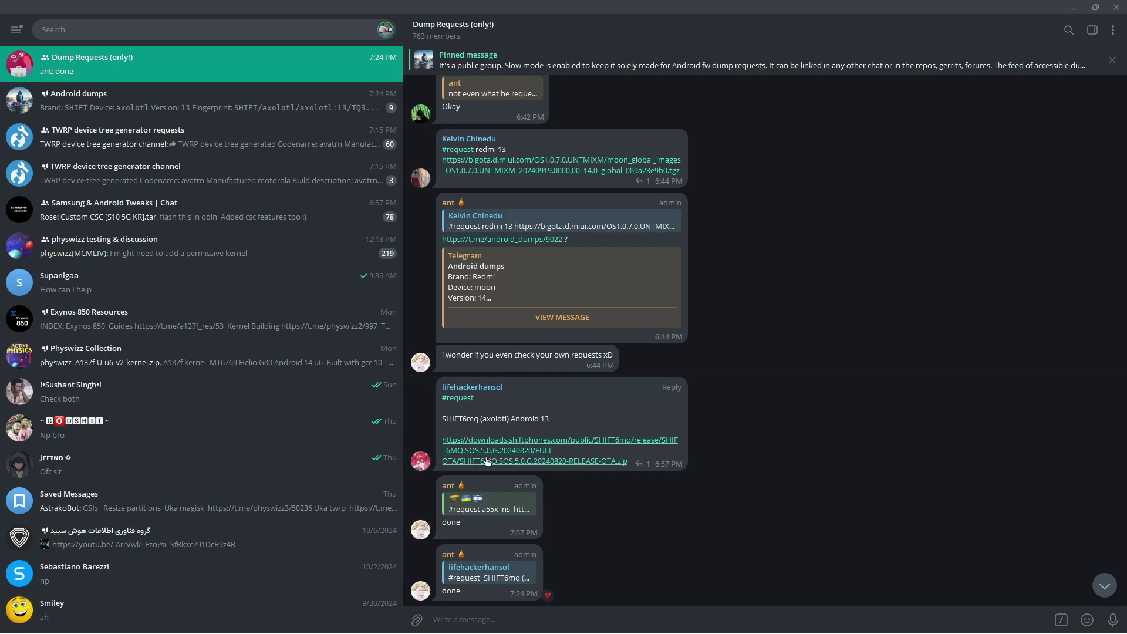
Step: Go to the newest posts in the Android dumps channel and check the channel's info
click(274, 116)
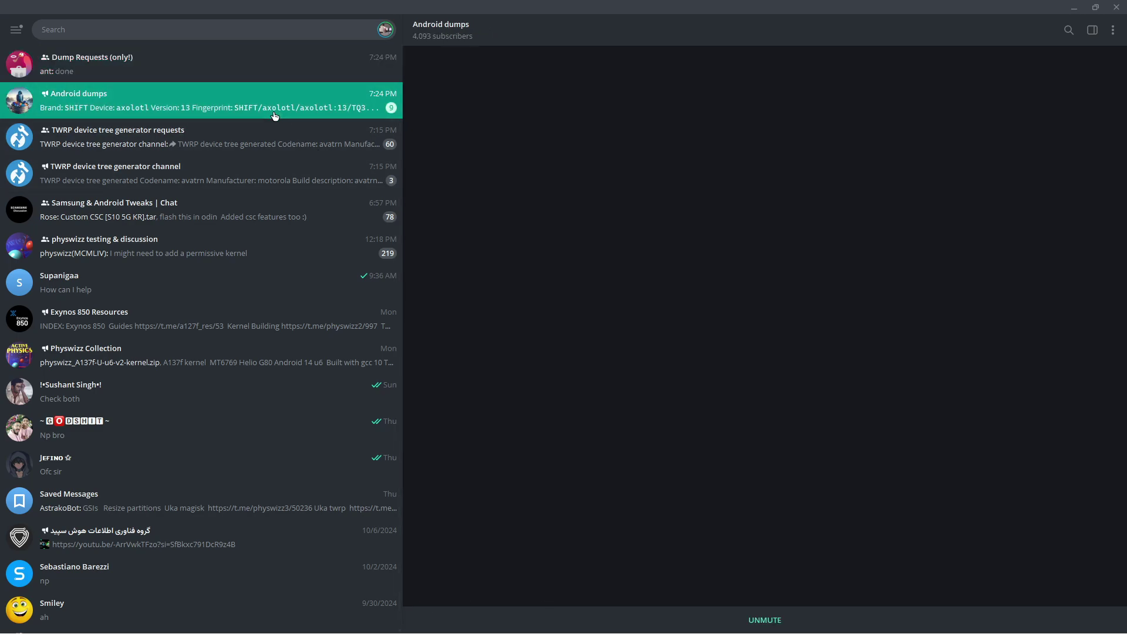
click(1104, 586)
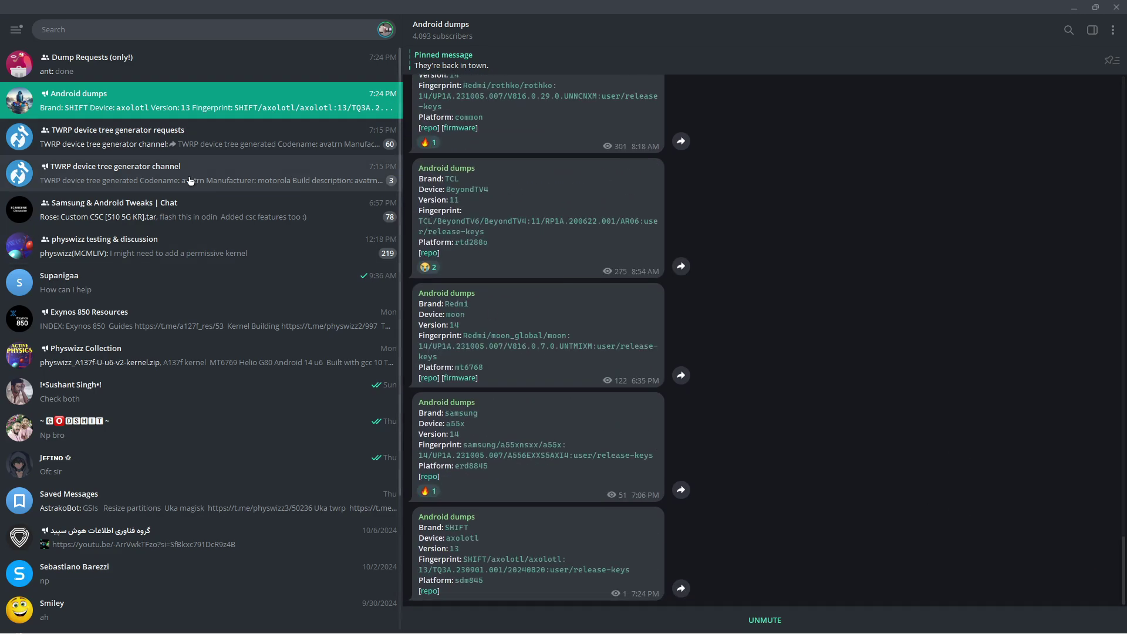
click(618, 39)
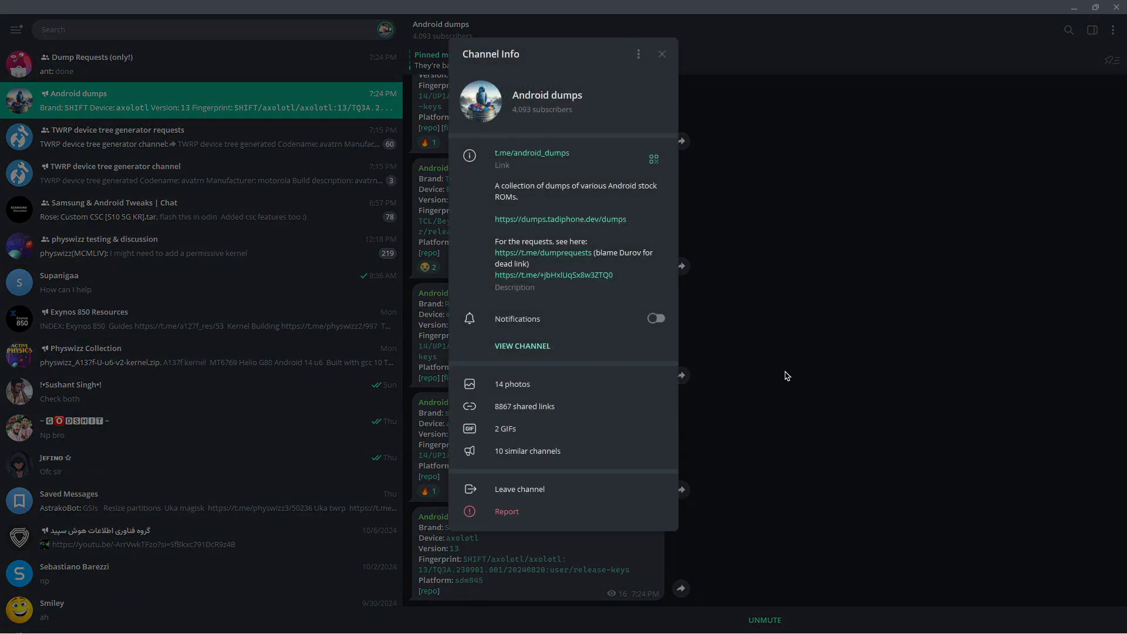
click(813, 355)
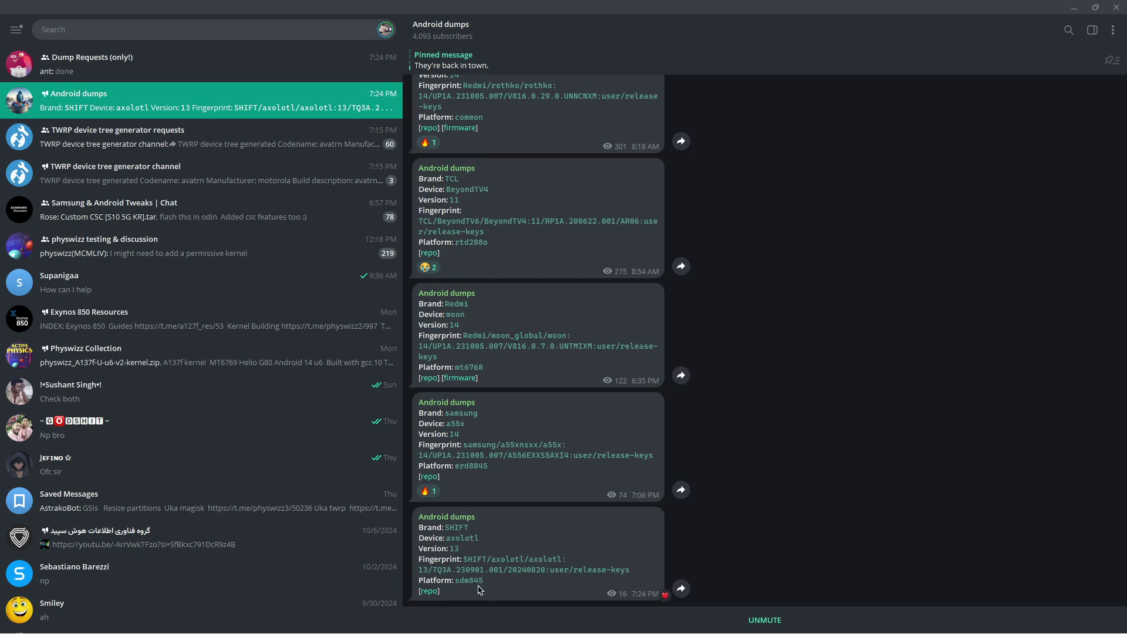
Step: Open the repository of the SHIFT axolotl Android 13 dump in the browser and look over its root files and system folder
click(433, 591)
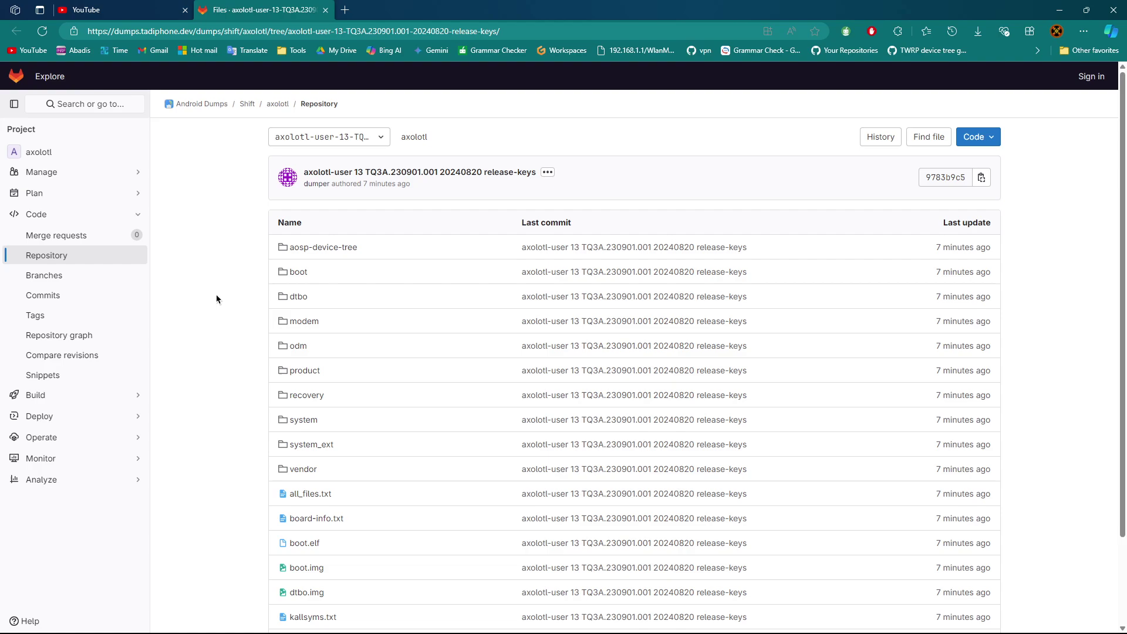
scroll(381, 403, down, 2)
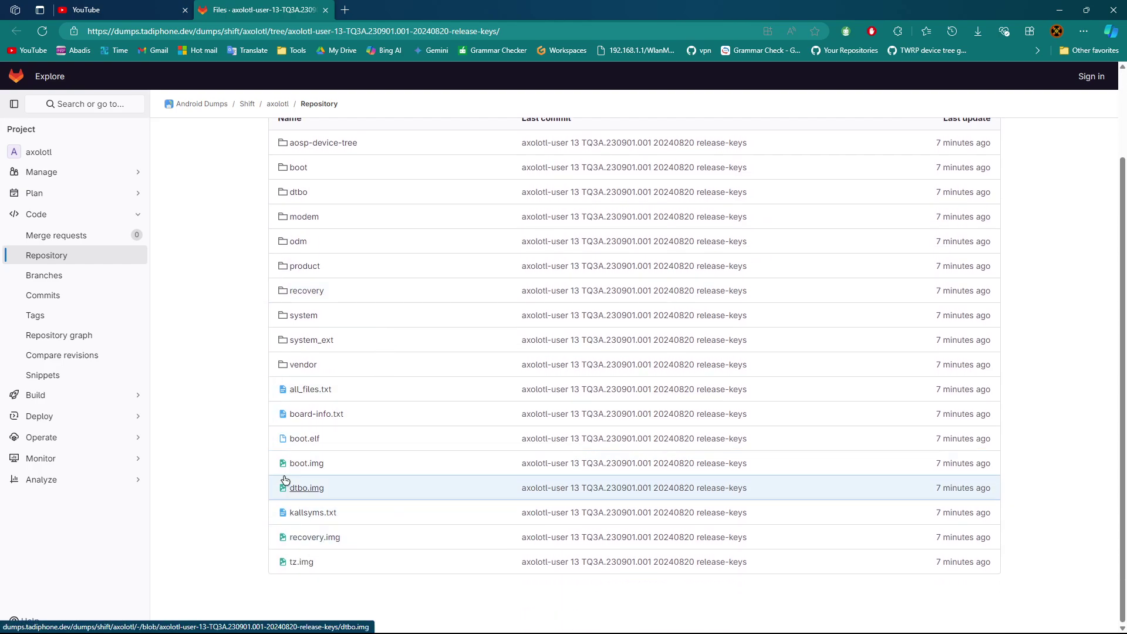
scroll(448, 460, up, 2)
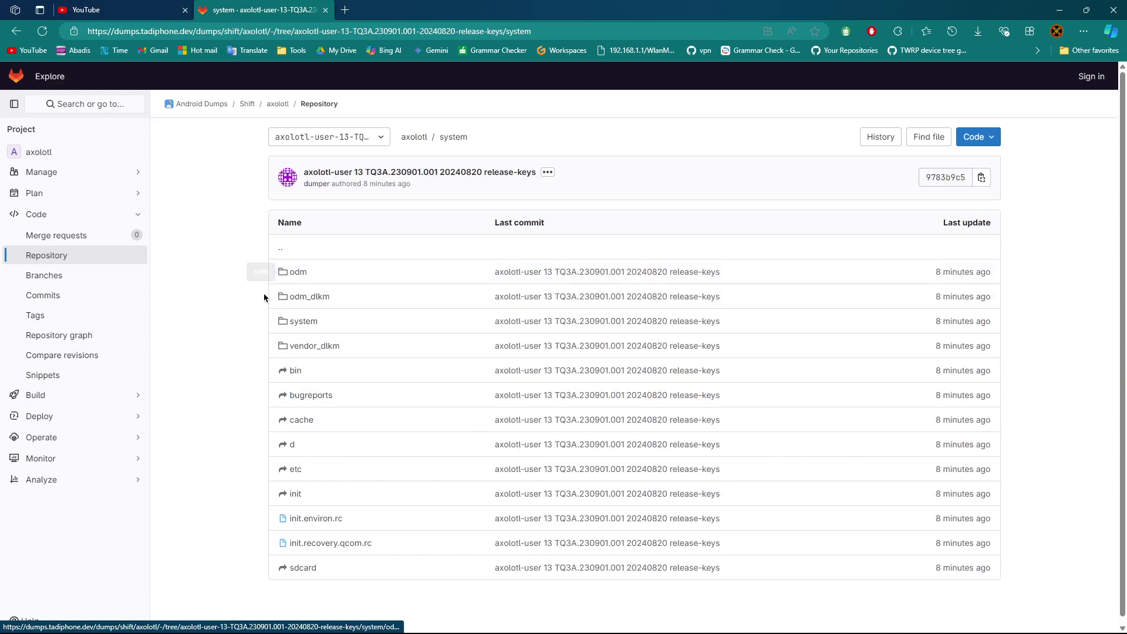
key(alt+Left)
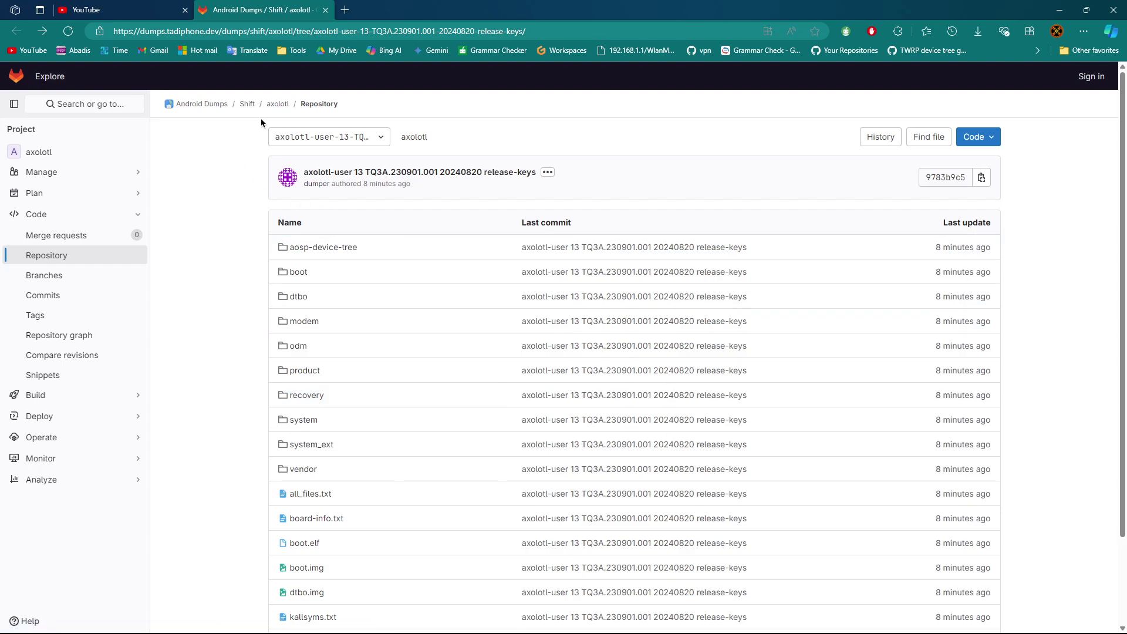
Step: Browse the dump's system/system/app folder, including BookmarkProvider, and return to the system/system listing
click(310, 419)
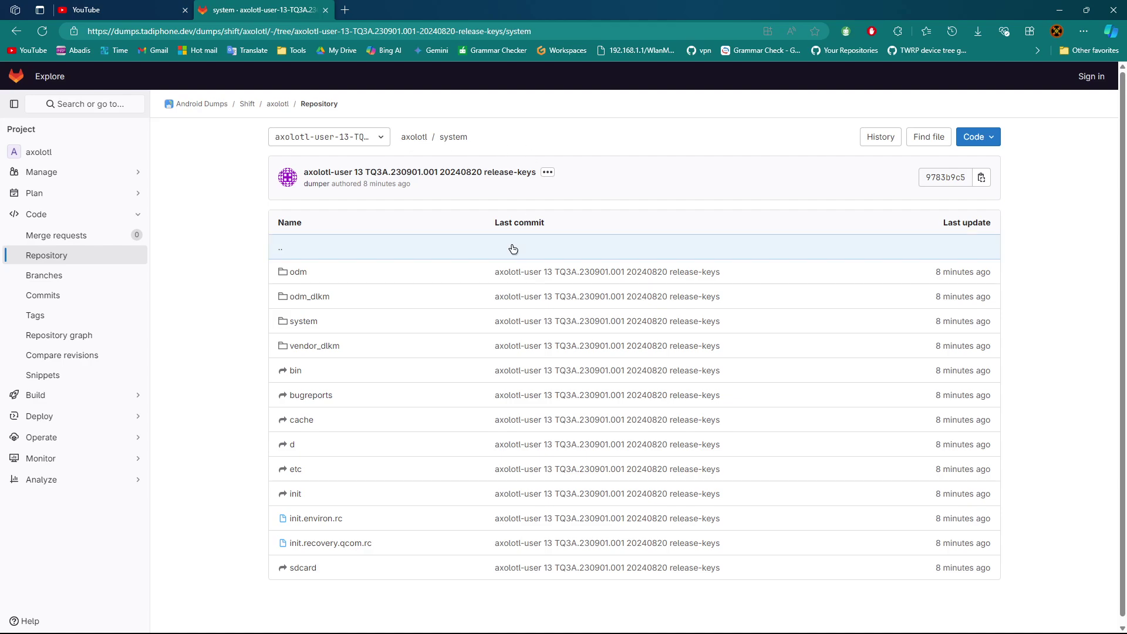
click(312, 327)
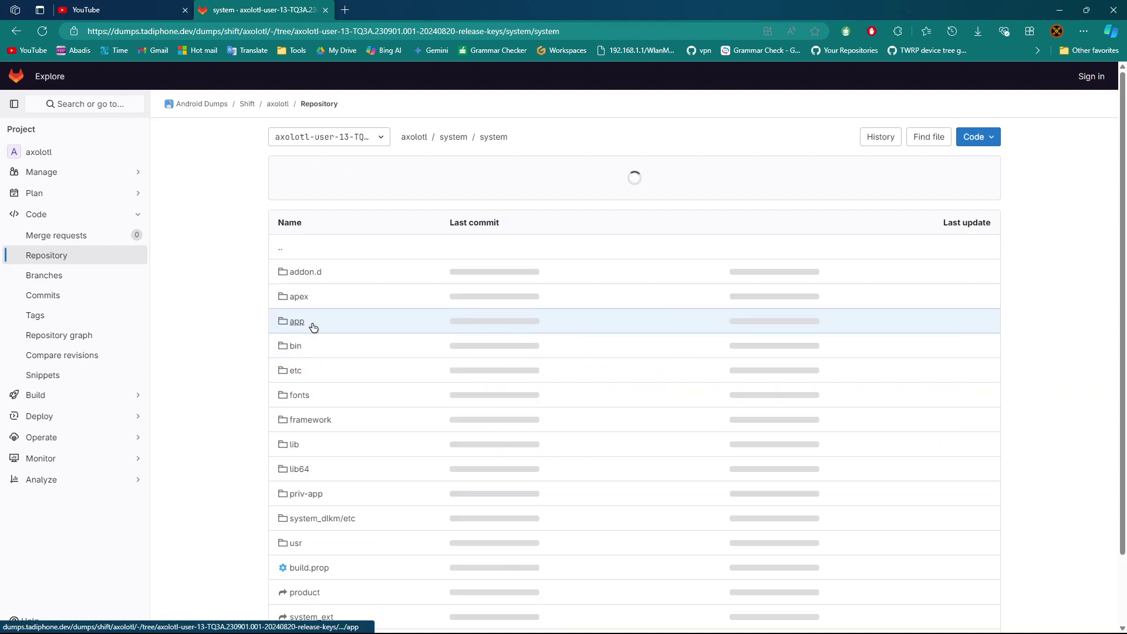
click(302, 321)
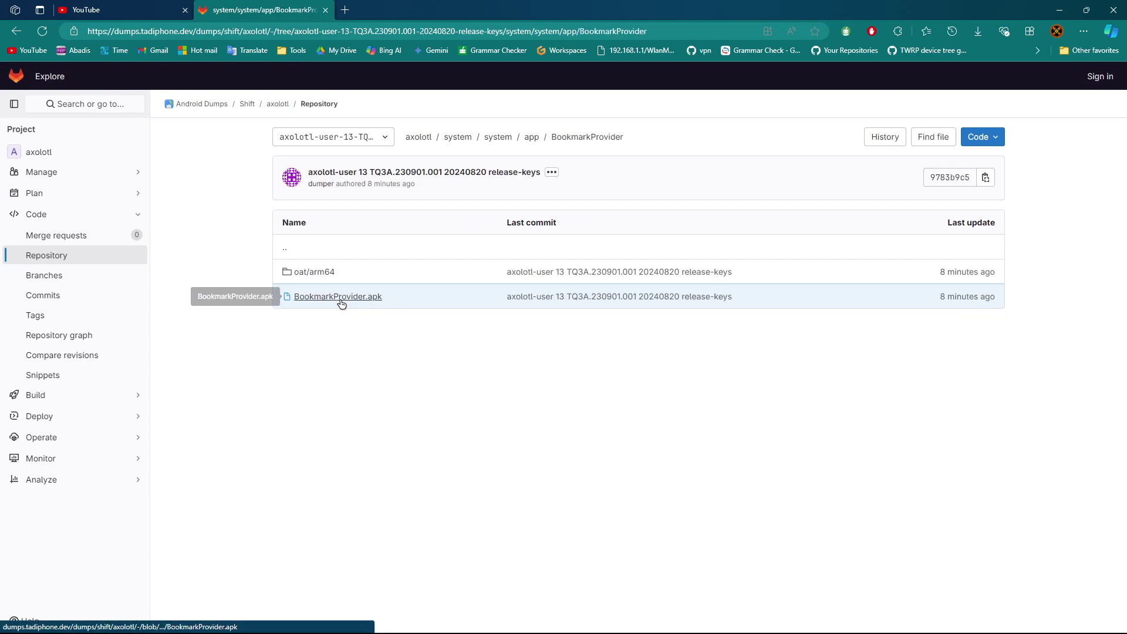
click(17, 30)
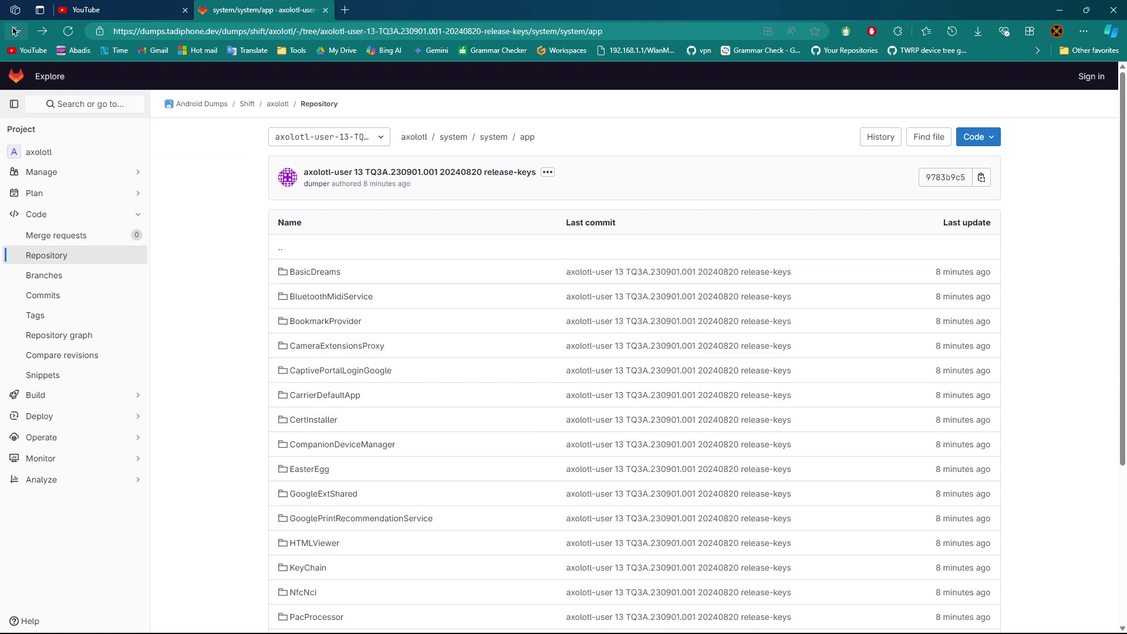
click(16, 29)
scroll(226, 281, down, 2)
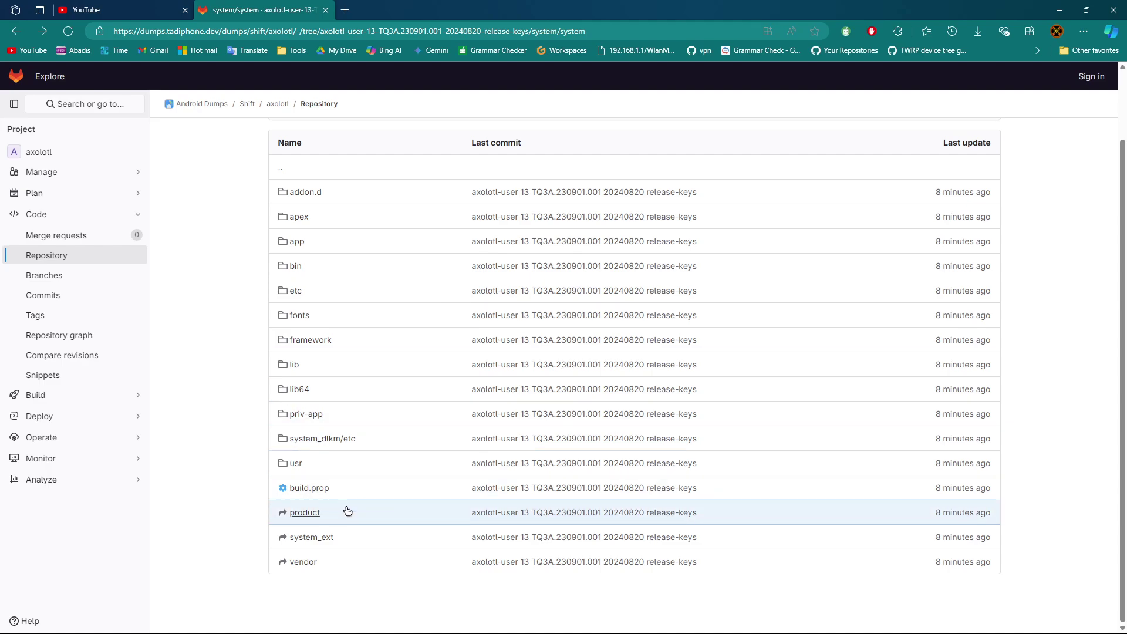
Step: Examine the build properties in system/system/build.prop and return to the repository root
click(311, 491)
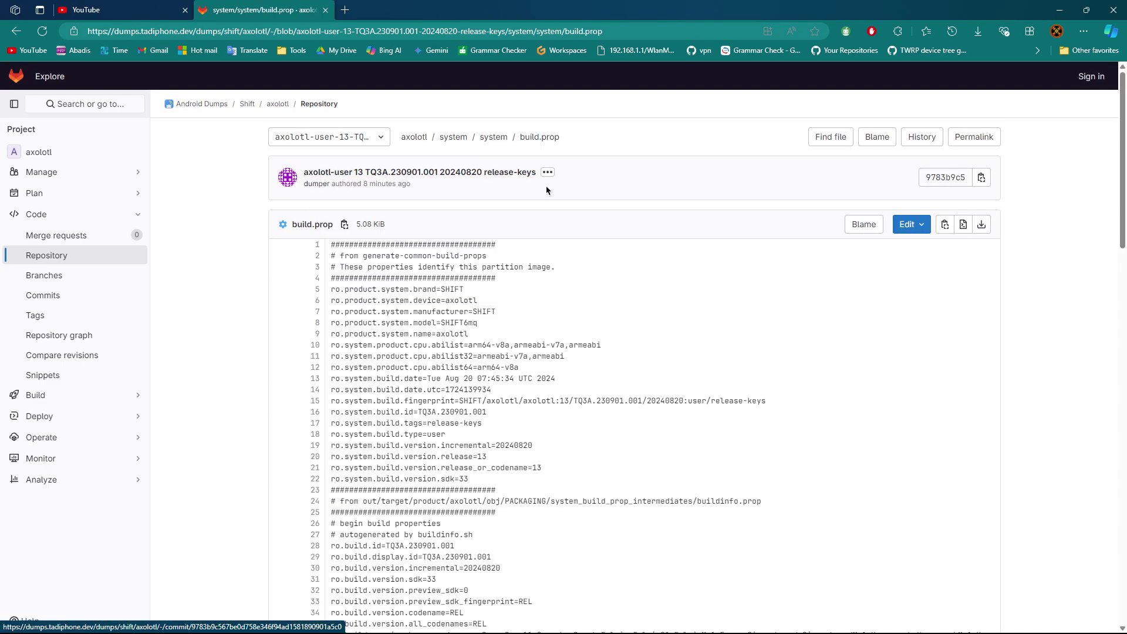
scroll(467, 371, down, 10)
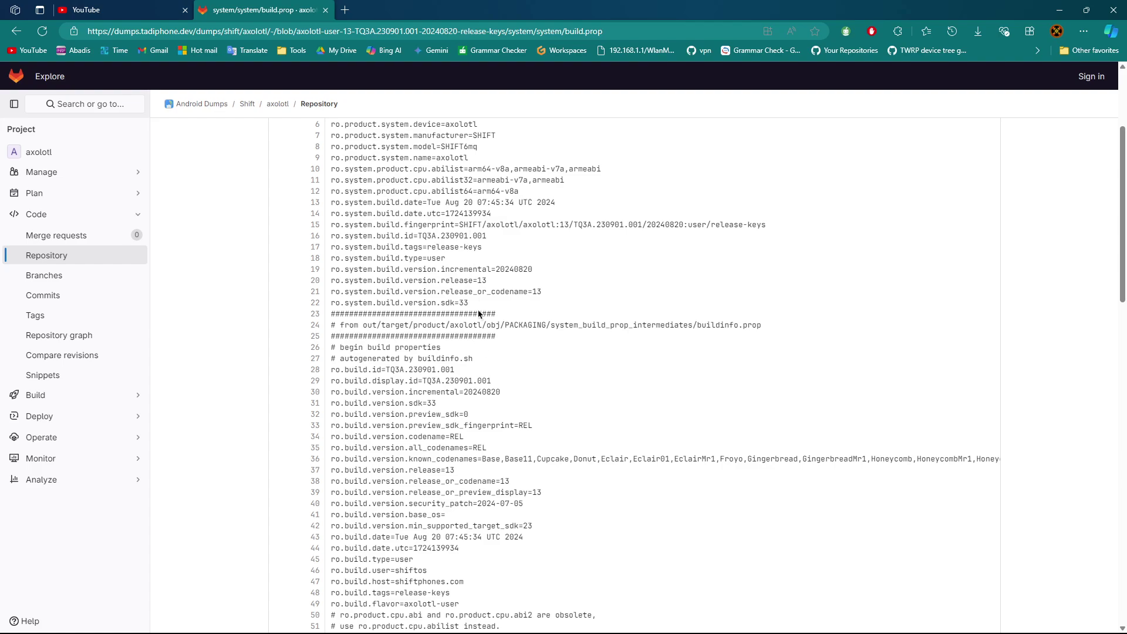
click(17, 32)
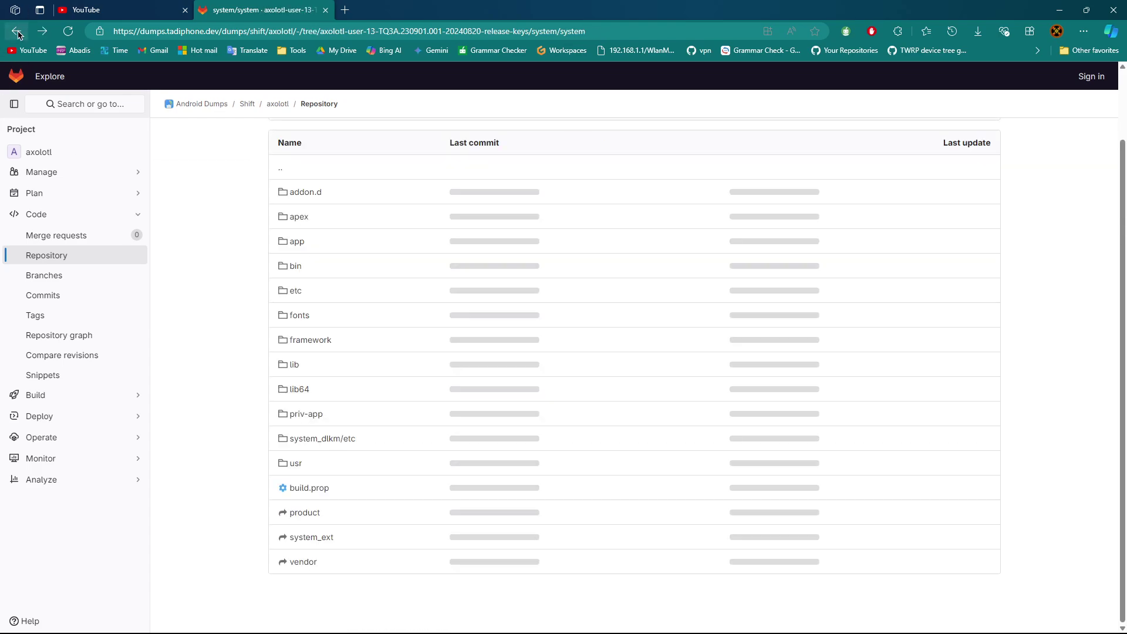
click(17, 32)
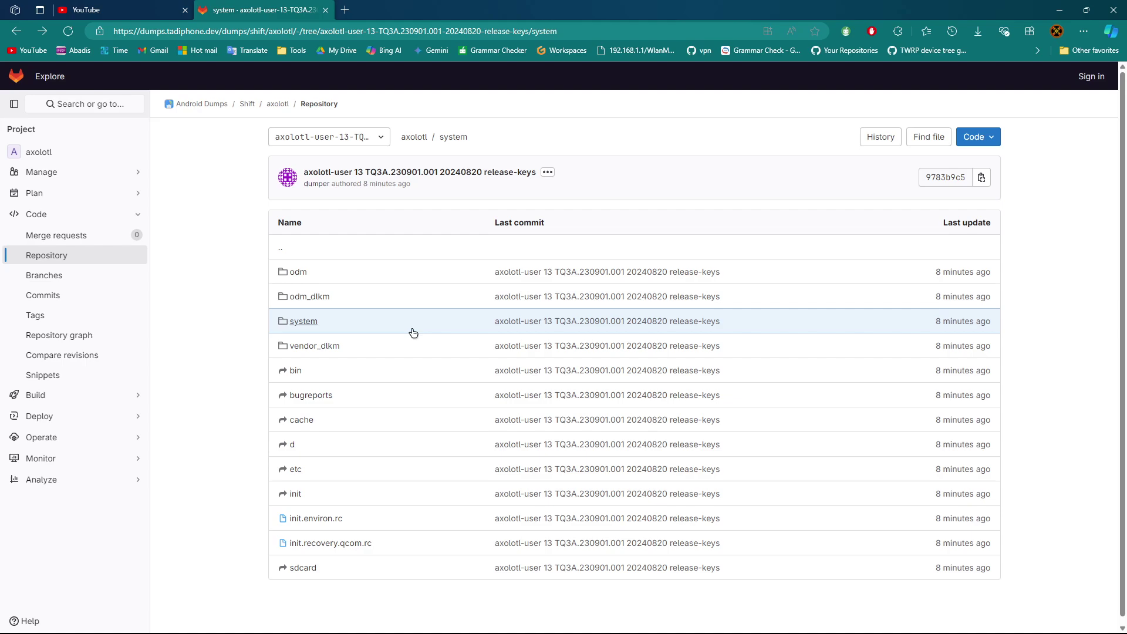
key(alt+Left)
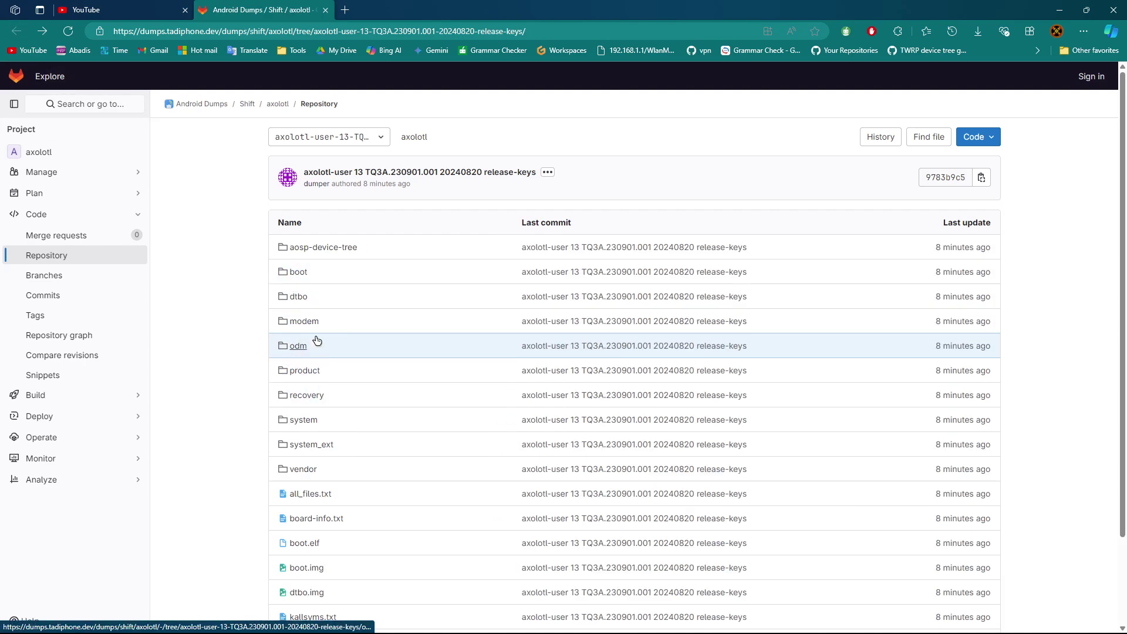
Step: Browse the recovery ramdisk's system/lib64 libraries and open the hw folder inside it
click(310, 398)
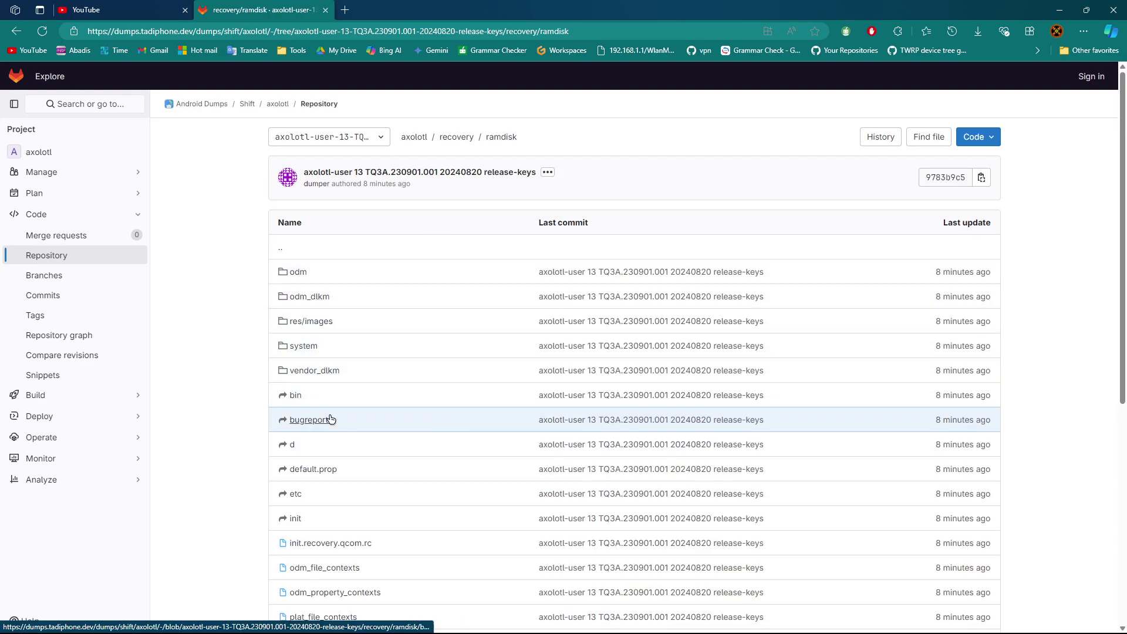
click(310, 345)
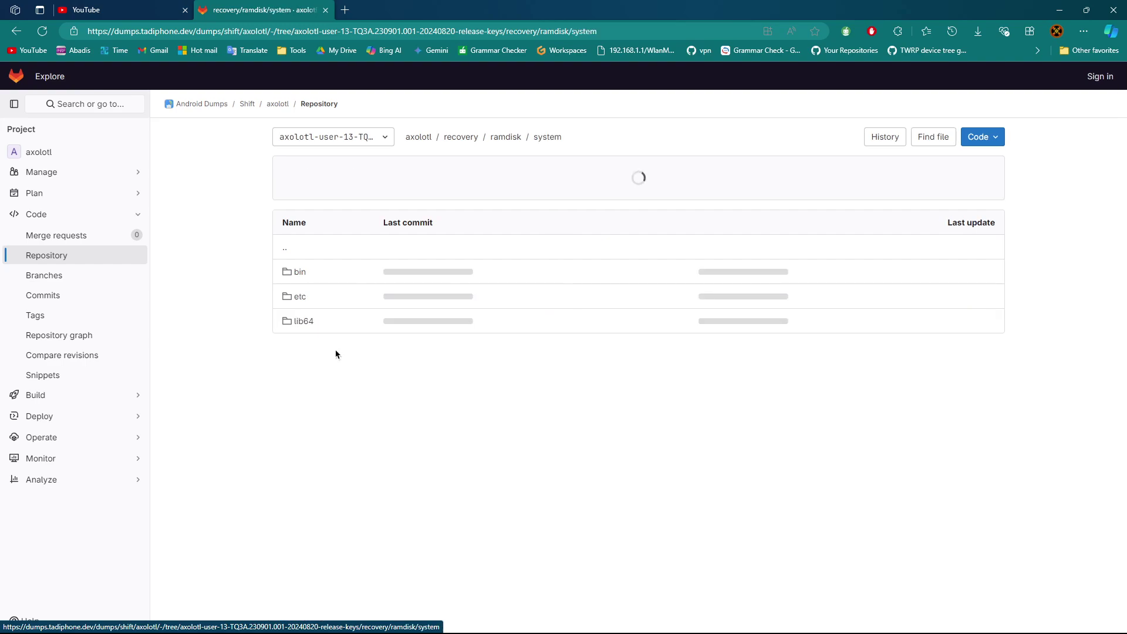
click(303, 321)
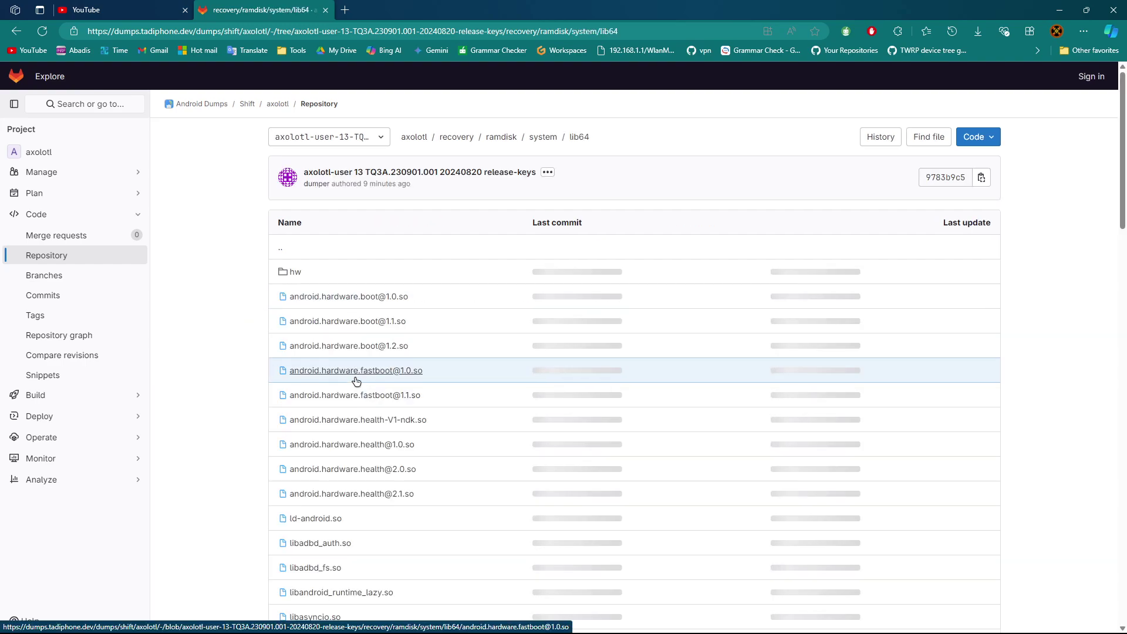
scroll(356, 381, down, 15)
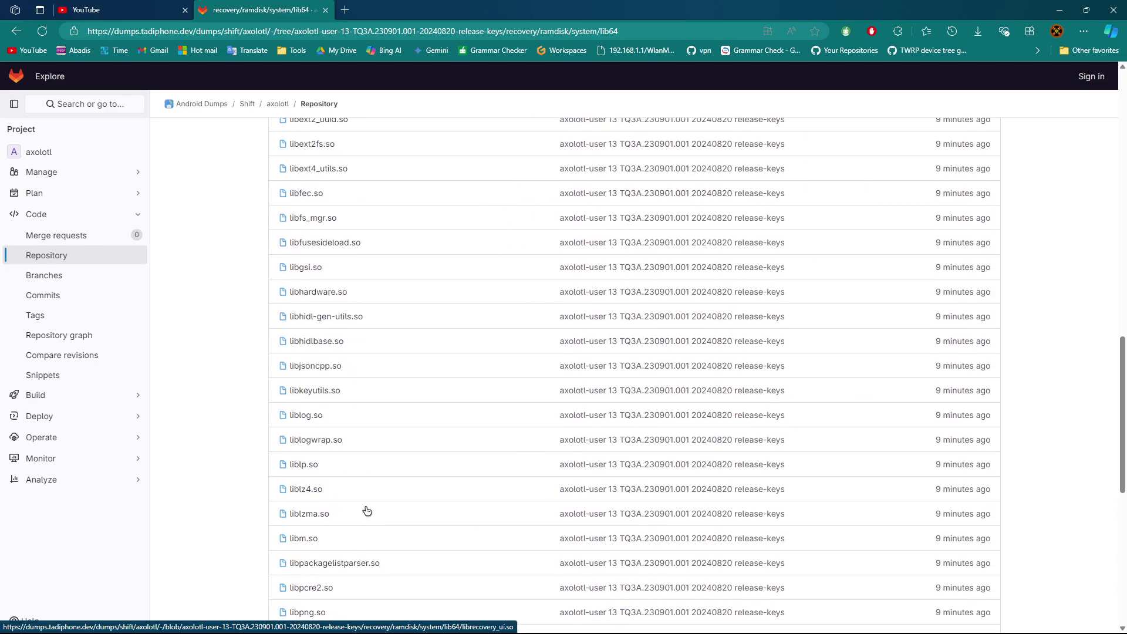
scroll(367, 510, up, 15)
click(292, 272)
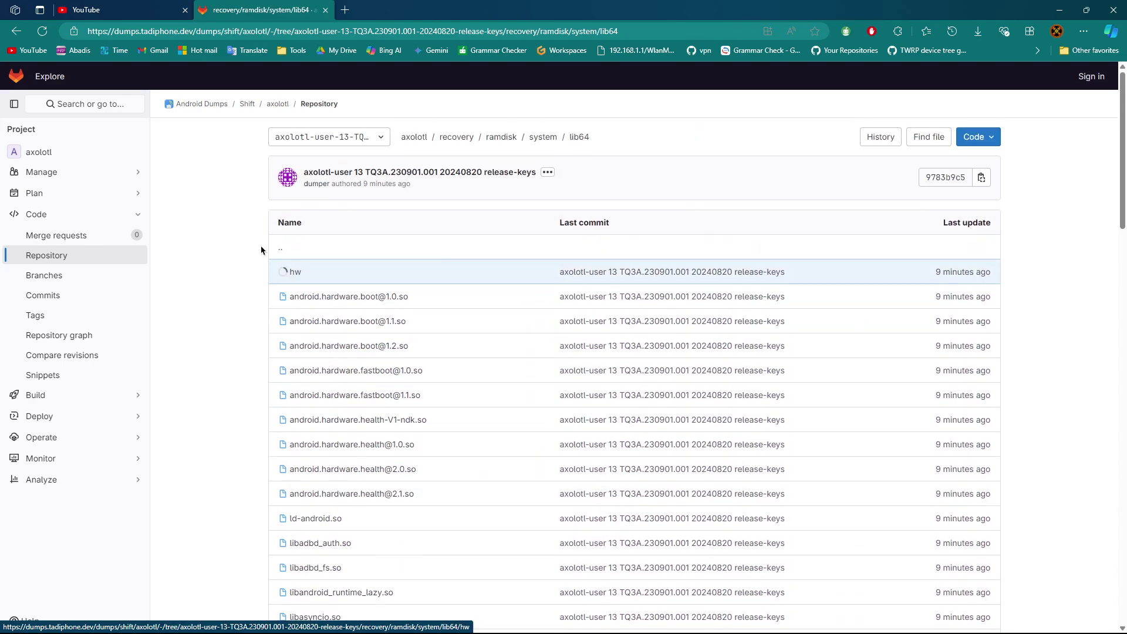
Step: Return to the axolotl repository root, look over the vendor folder's contents, and go back to the root listing
click(11, 33)
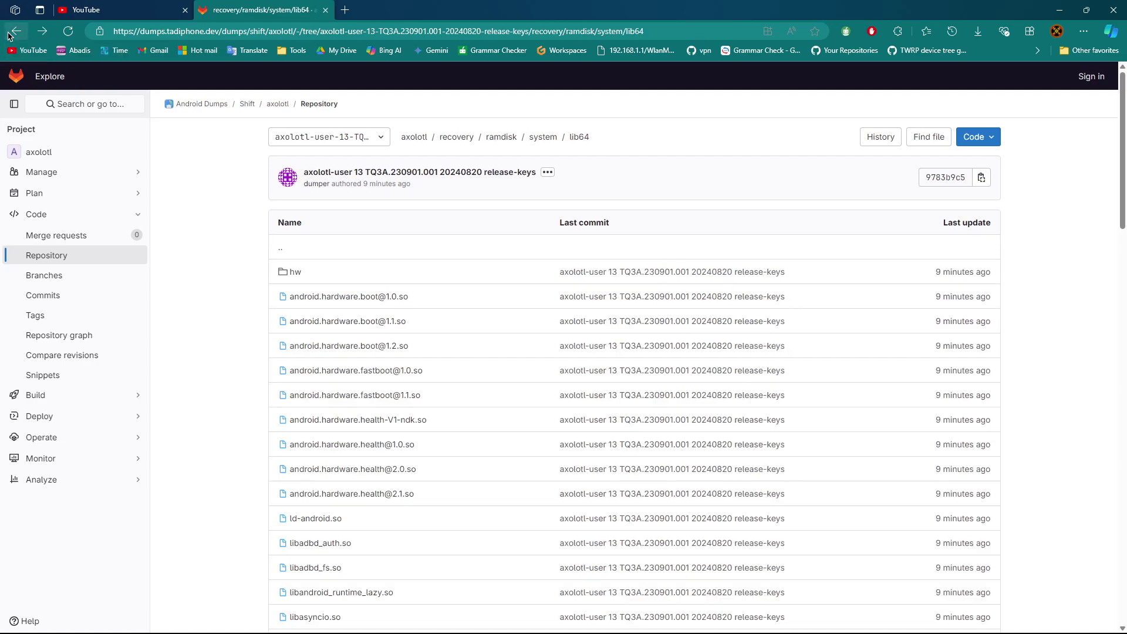
click(9, 33)
click(10, 33)
click(10, 33)
click(10, 33)
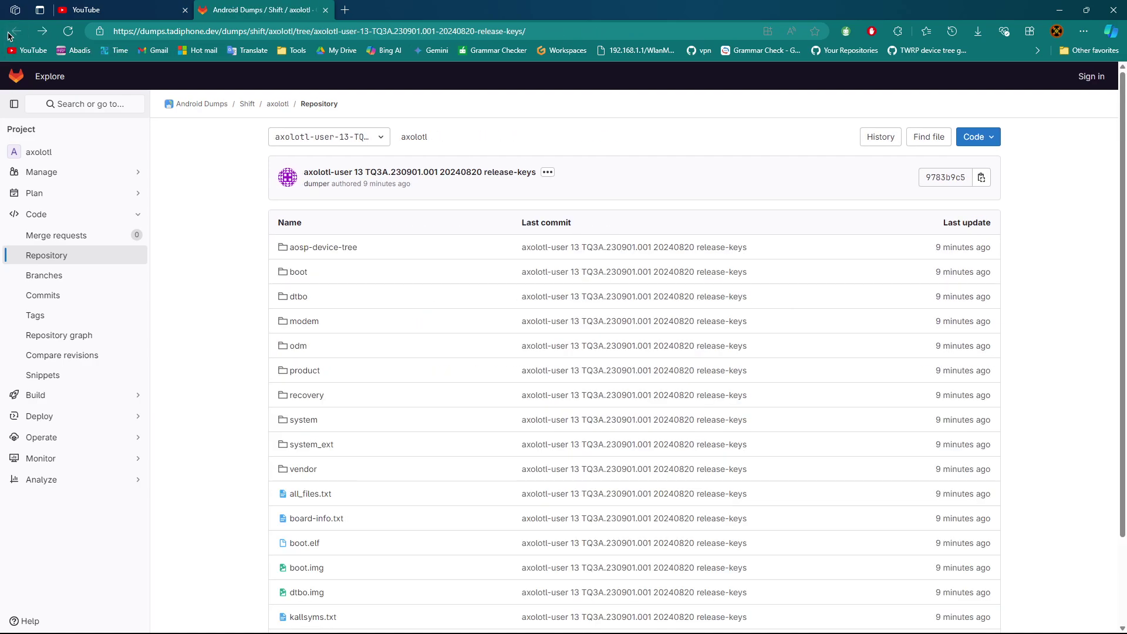
scroll(362, 329, down, 3)
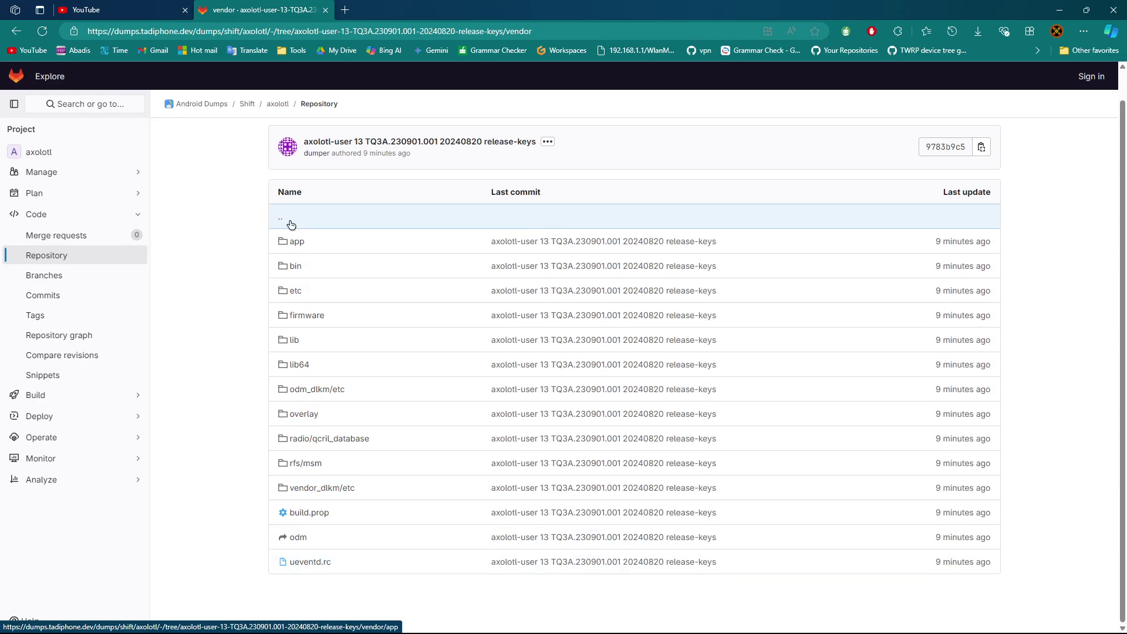
key(alt+Left)
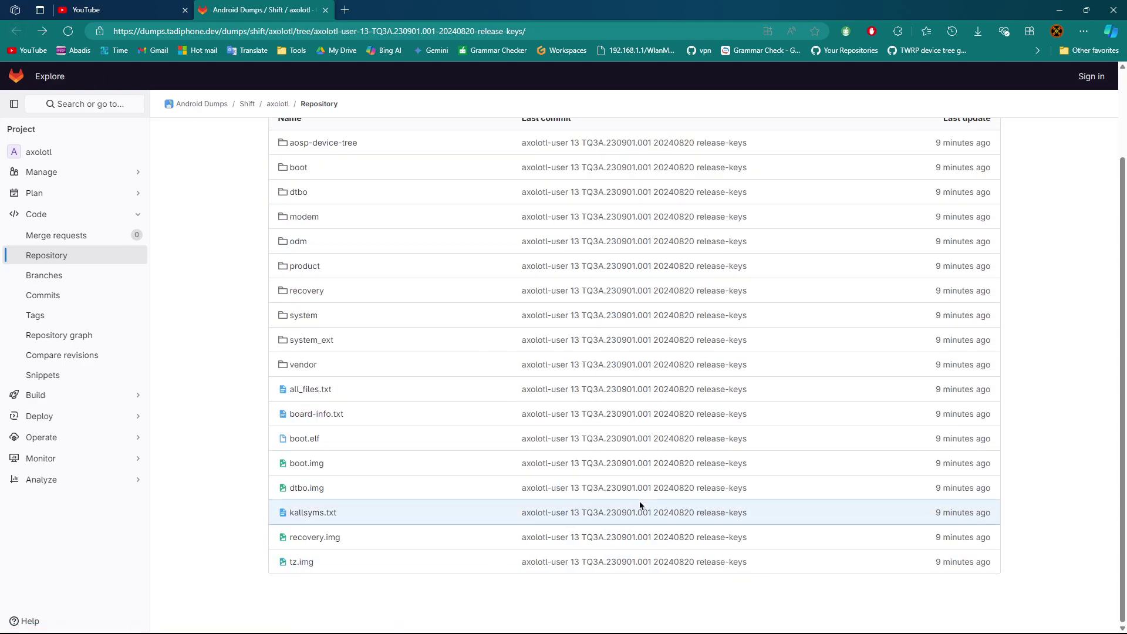
Step: Open the recovery.img file page from the repository root and cancel its download in the download manager
click(314, 537)
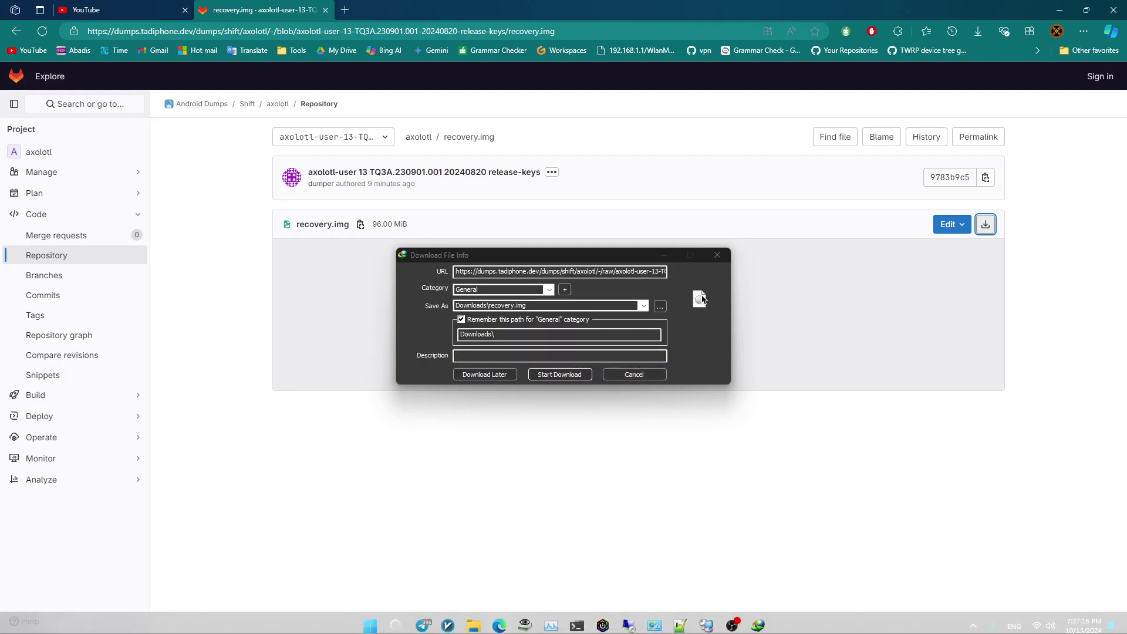
click(718, 256)
right_click(987, 225)
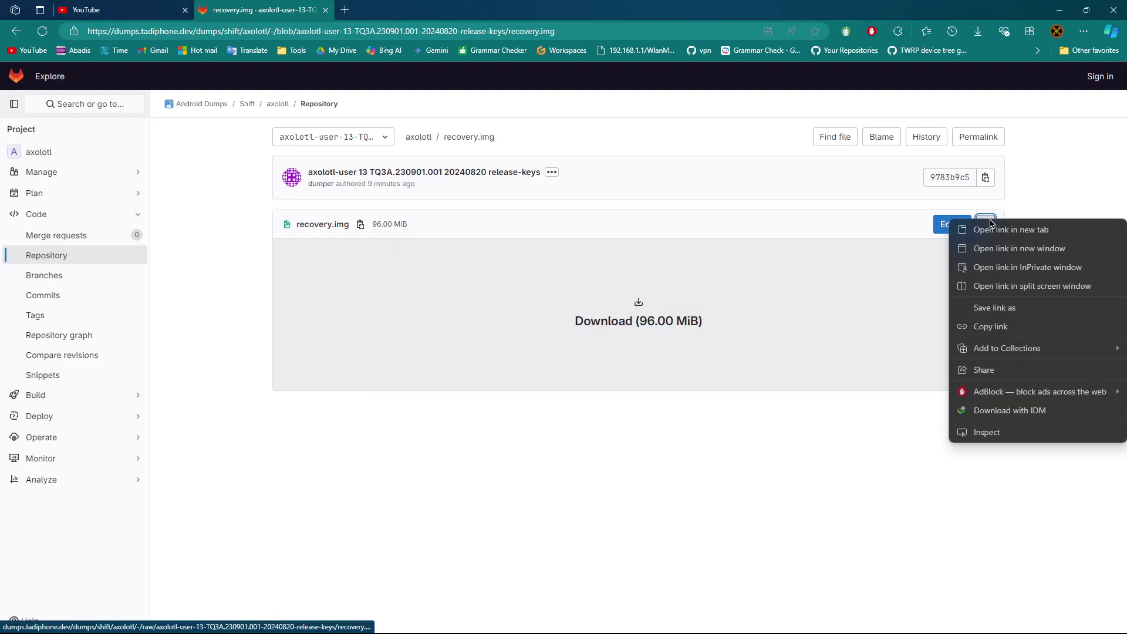
Step: Exit the IDM download manager running in the background and copy the download link of recovery.img
click(972, 619)
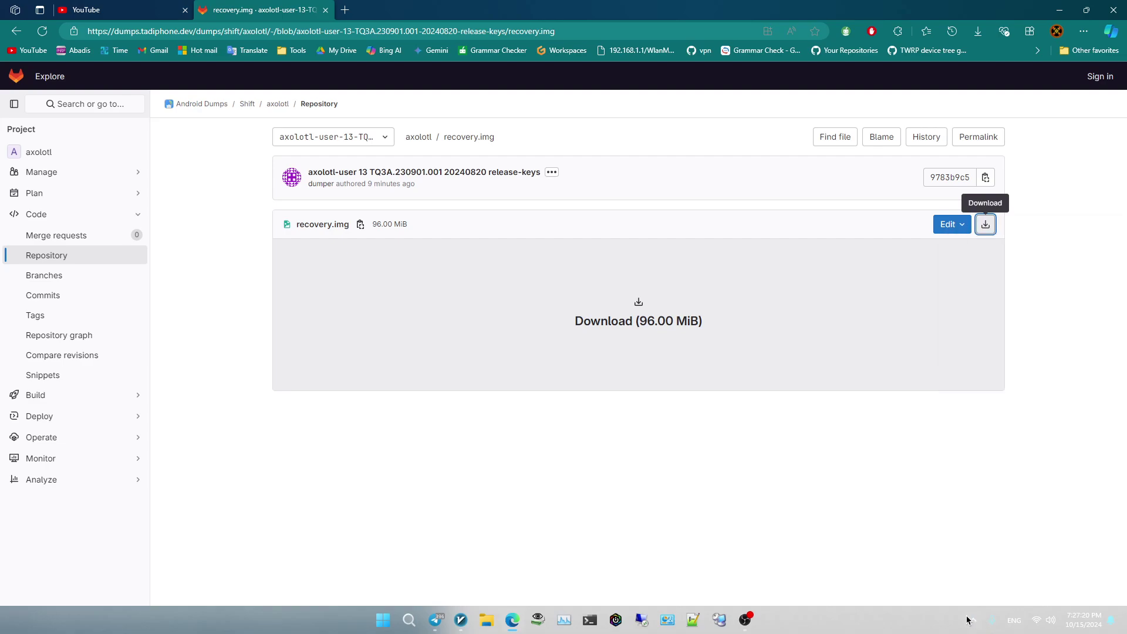
right_click(1014, 564)
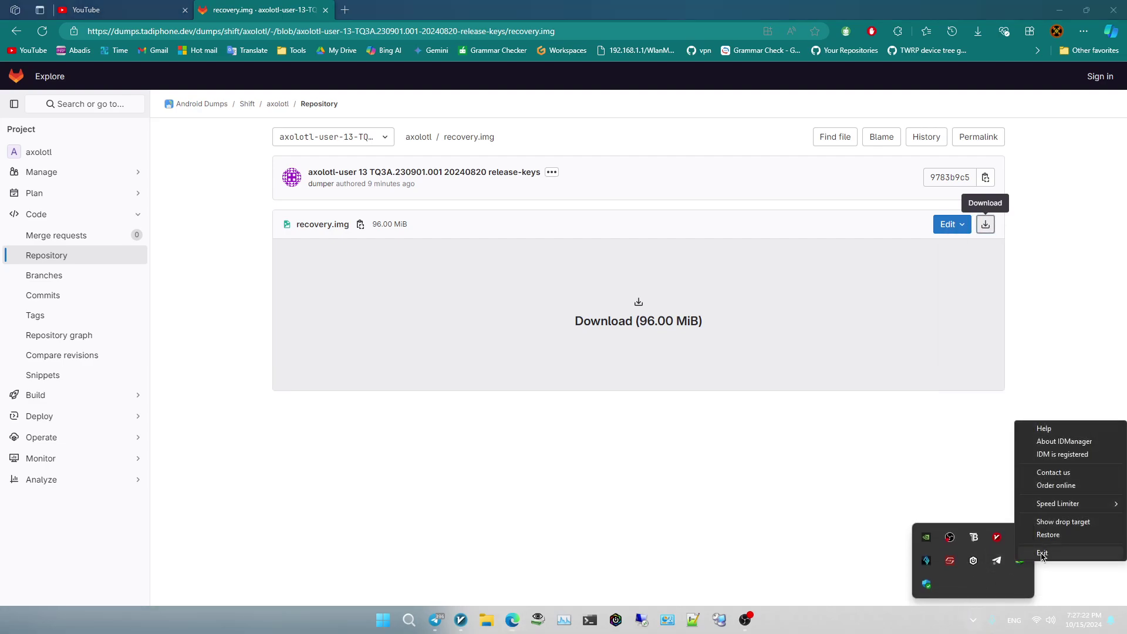
click(1042, 553)
right_click(985, 224)
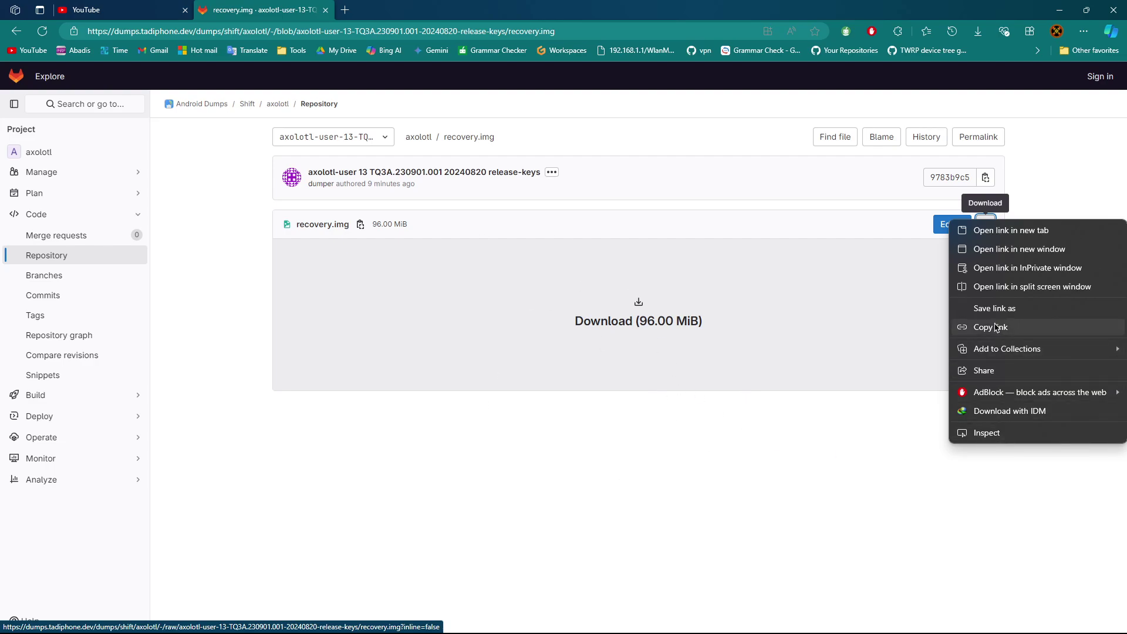
click(964, 330)
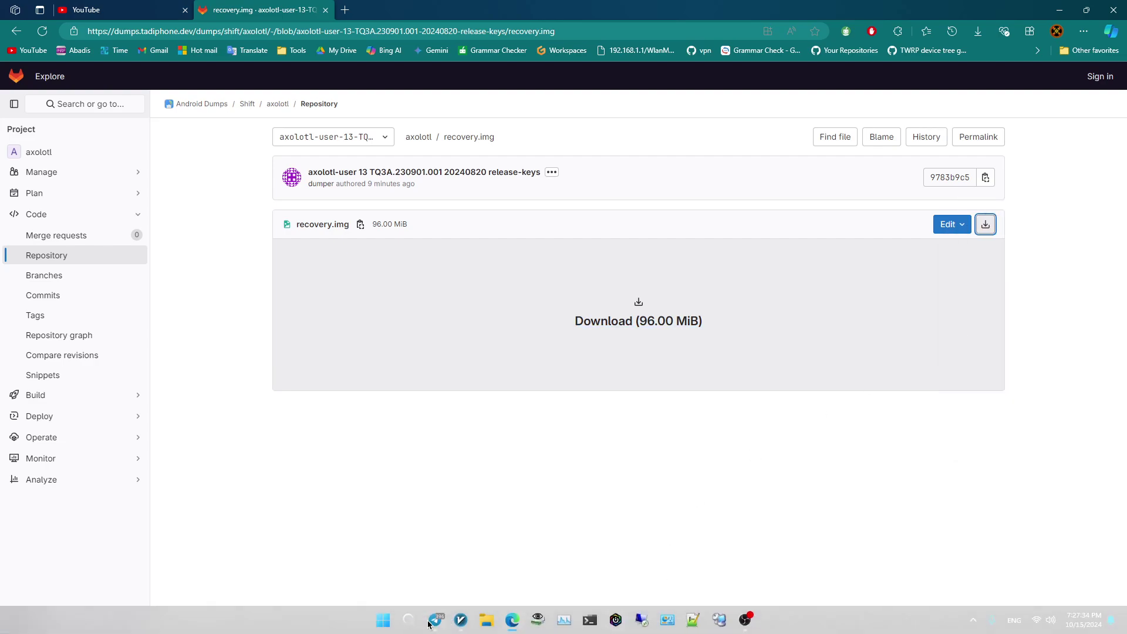
Step: Switch to Telegram and view the latest messages in the TWRP device tree generator requests group
click(431, 622)
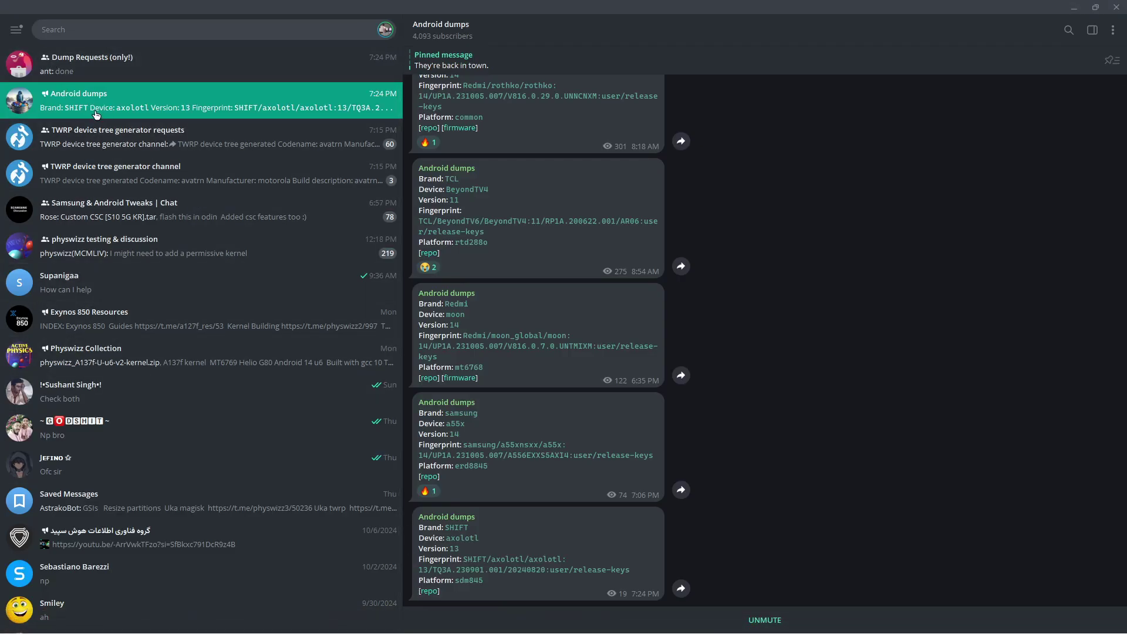
click(153, 140)
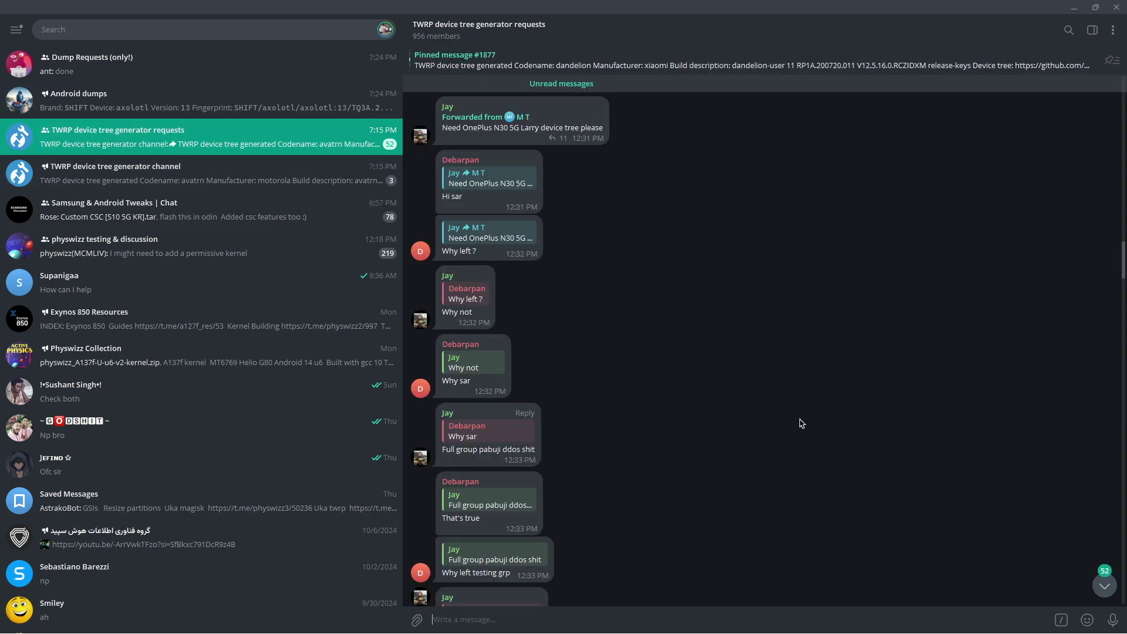
scroll(802, 423, down, 15)
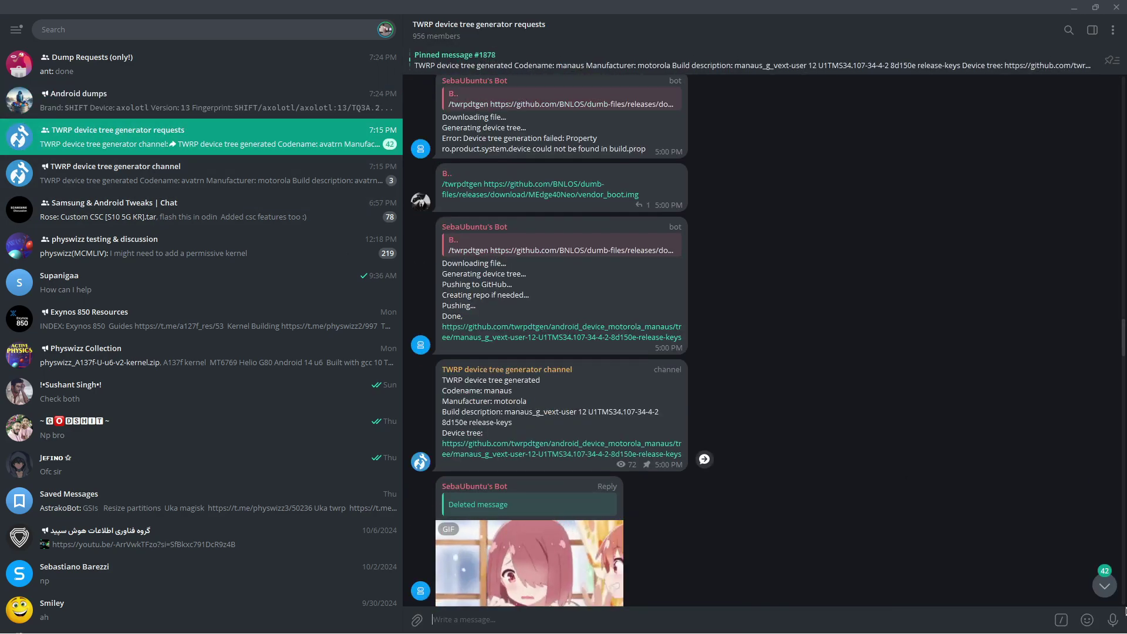
click(1104, 586)
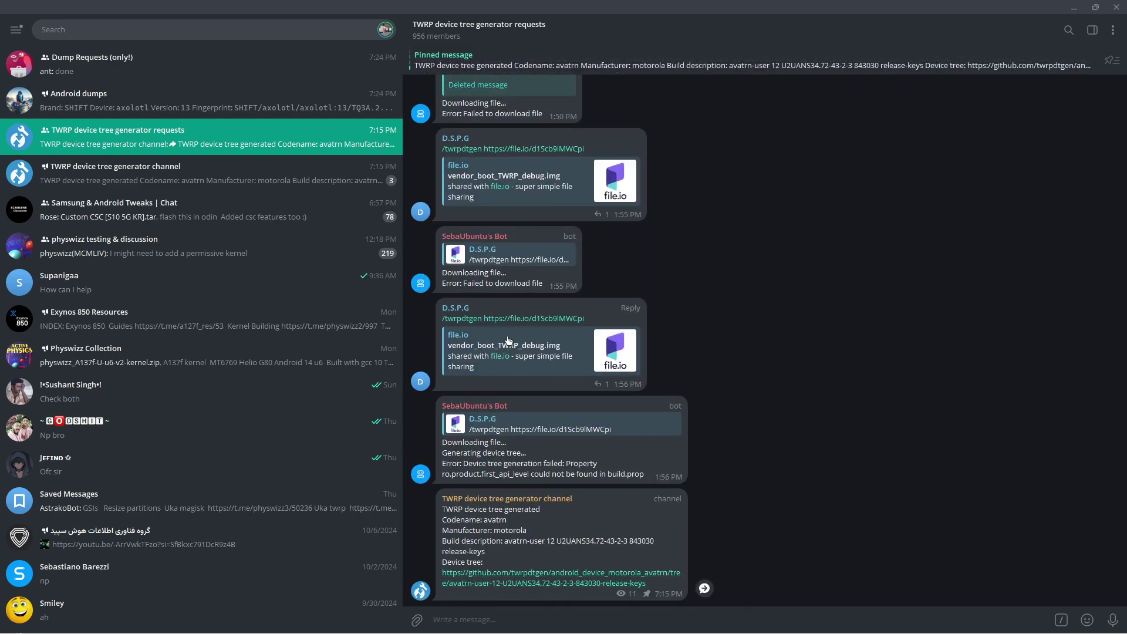
Step: Switch back to the browser, search the Android Dumps group for e3q, and open the samsung e3q project
key(alt+Tab)
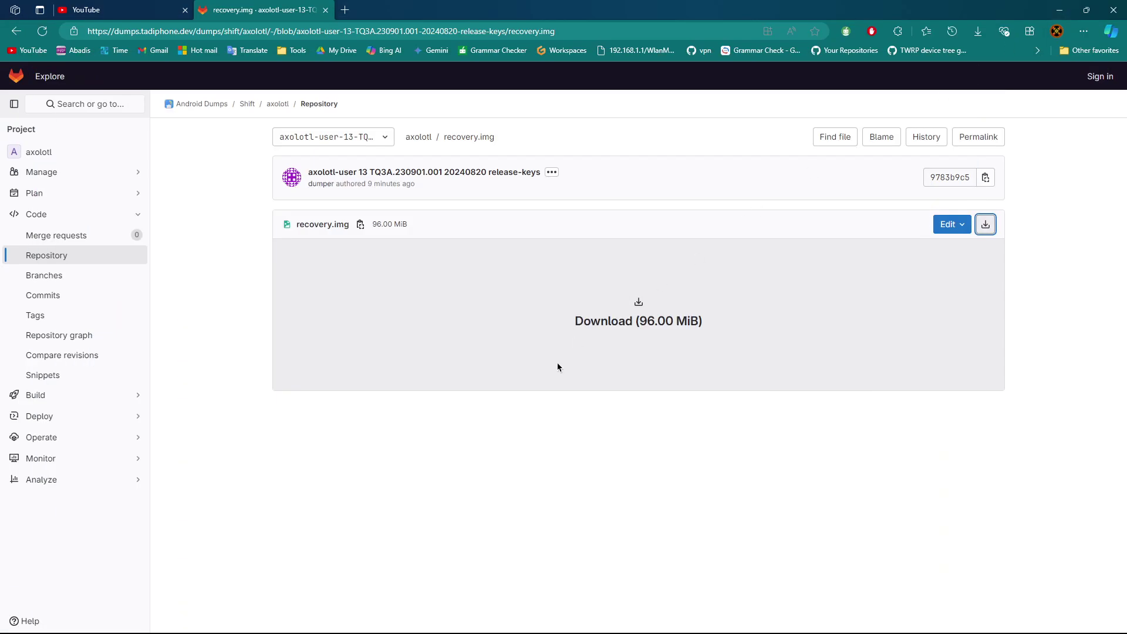
click(213, 103)
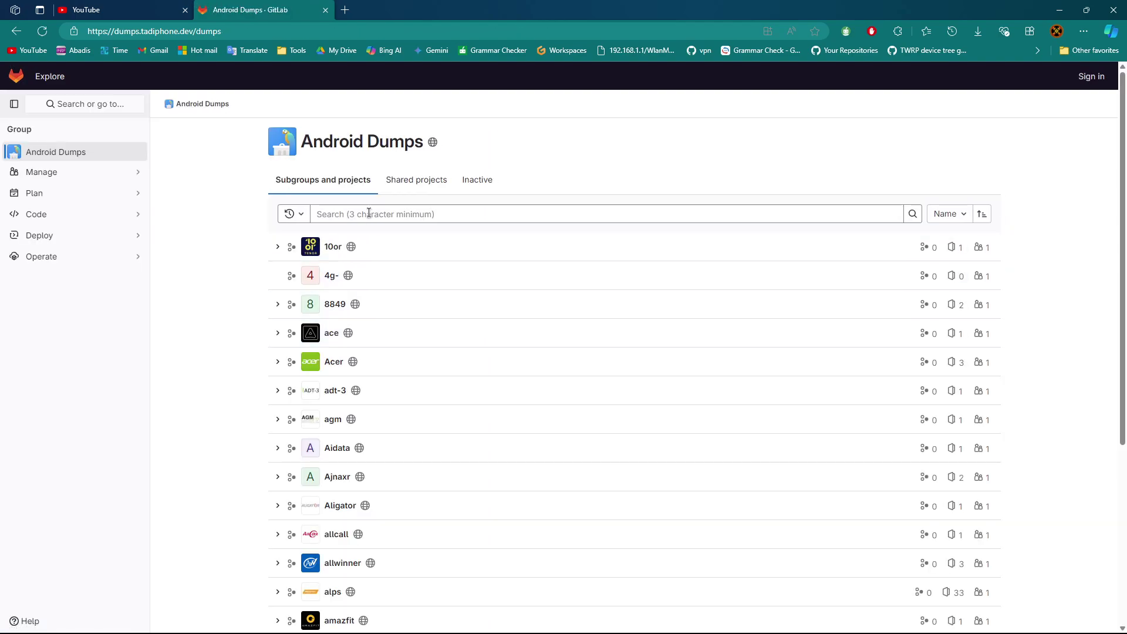
click(368, 213)
text(e)
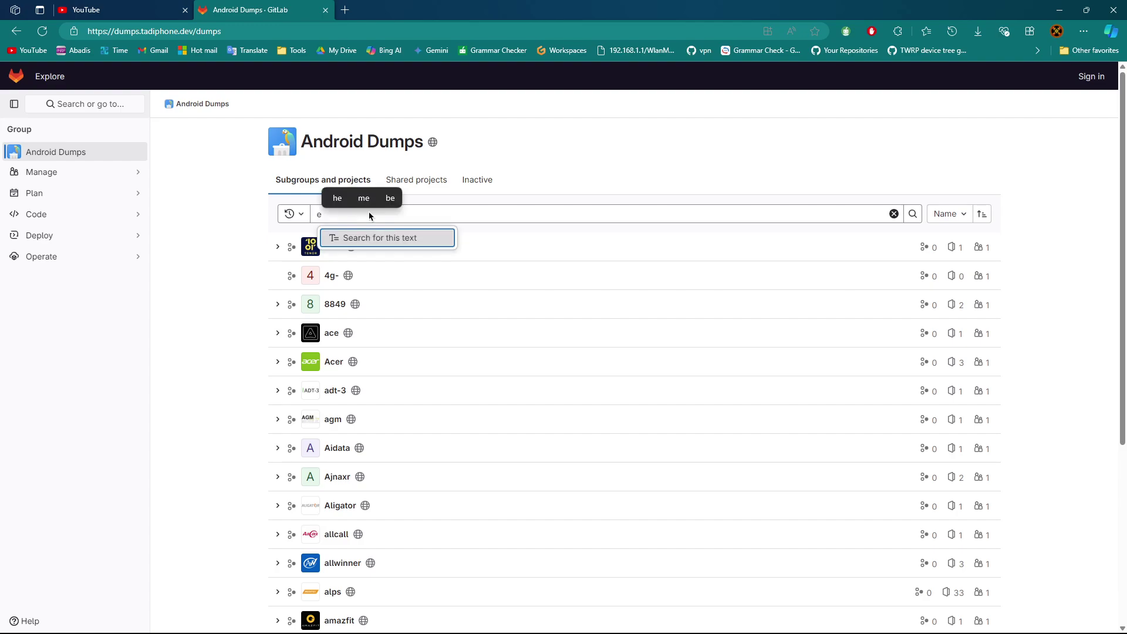
text(3q)
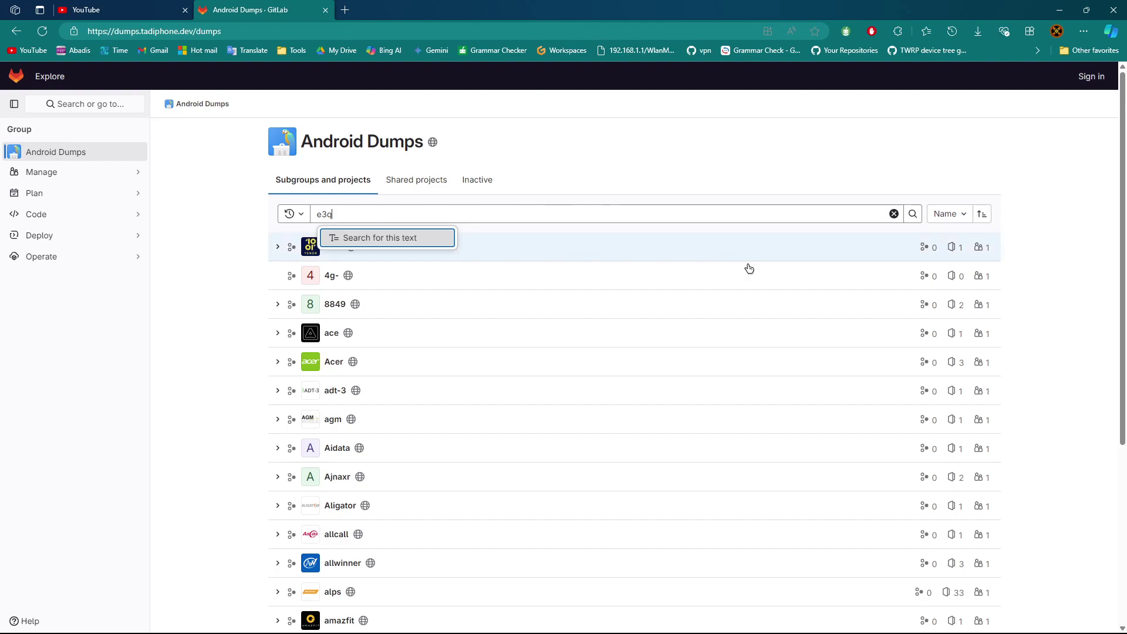
click(913, 215)
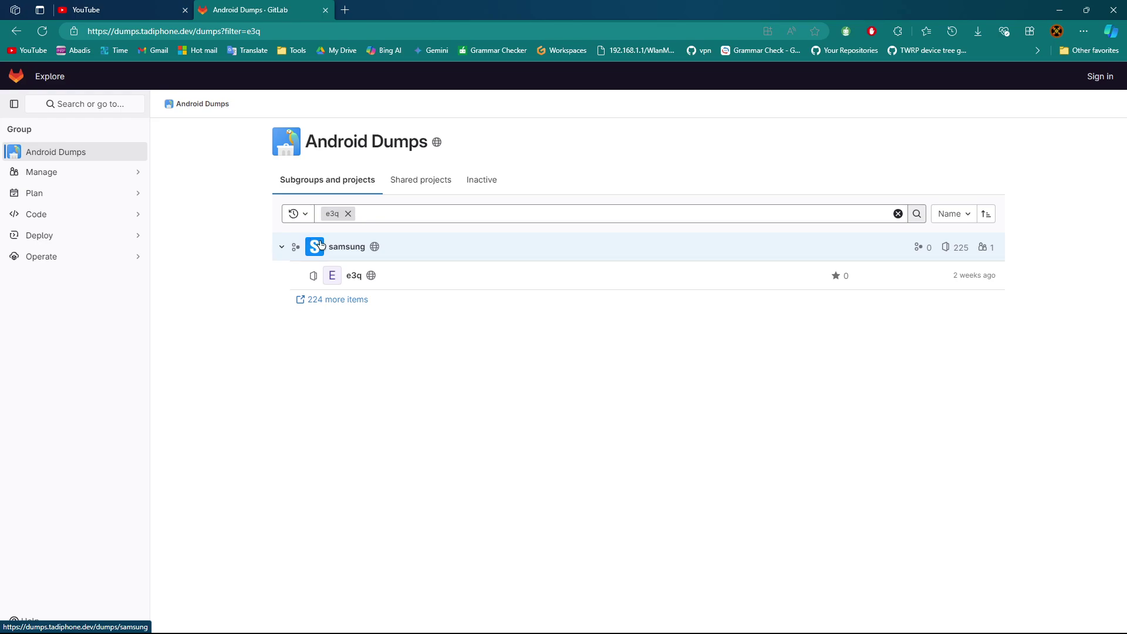
click(354, 276)
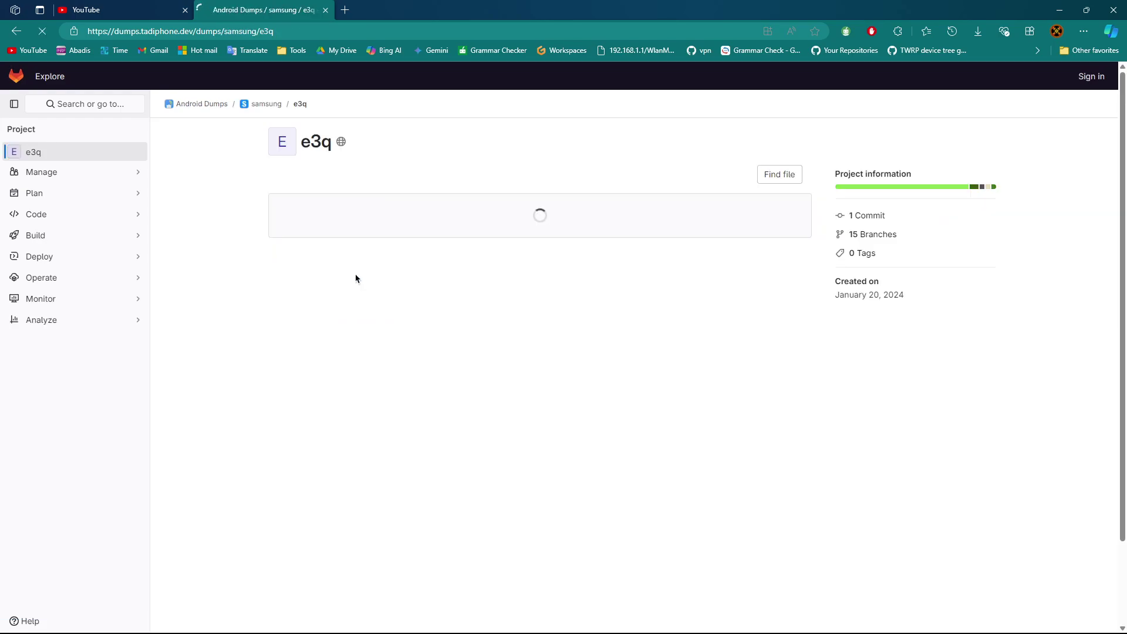
Step: Look over the root folders and image files of the samsung e3q dump
scroll(459, 524, down, 3)
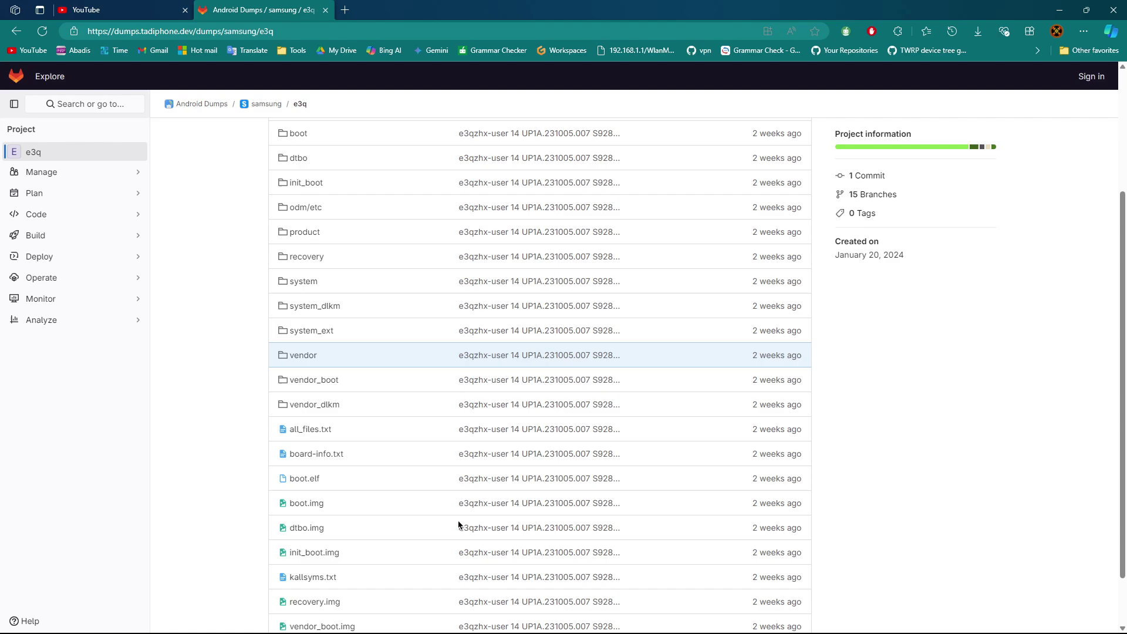
scroll(458, 522, down, 1)
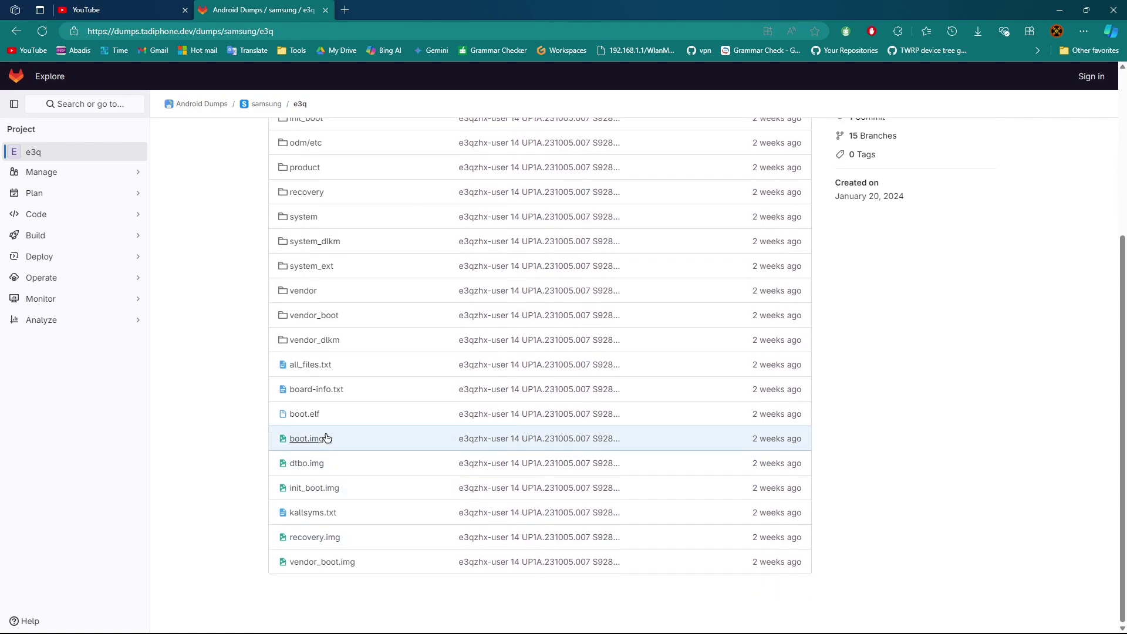
scroll(323, 562, up, 5)
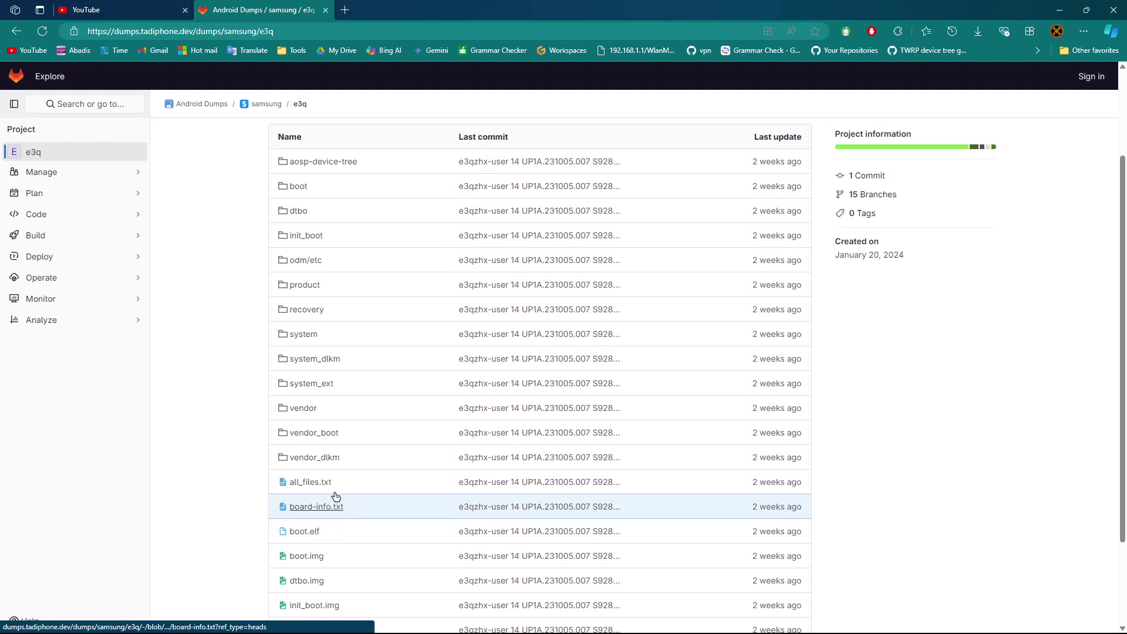
Step: Open system/system/build.prop in the e3q dump and examine its device and build properties
click(319, 335)
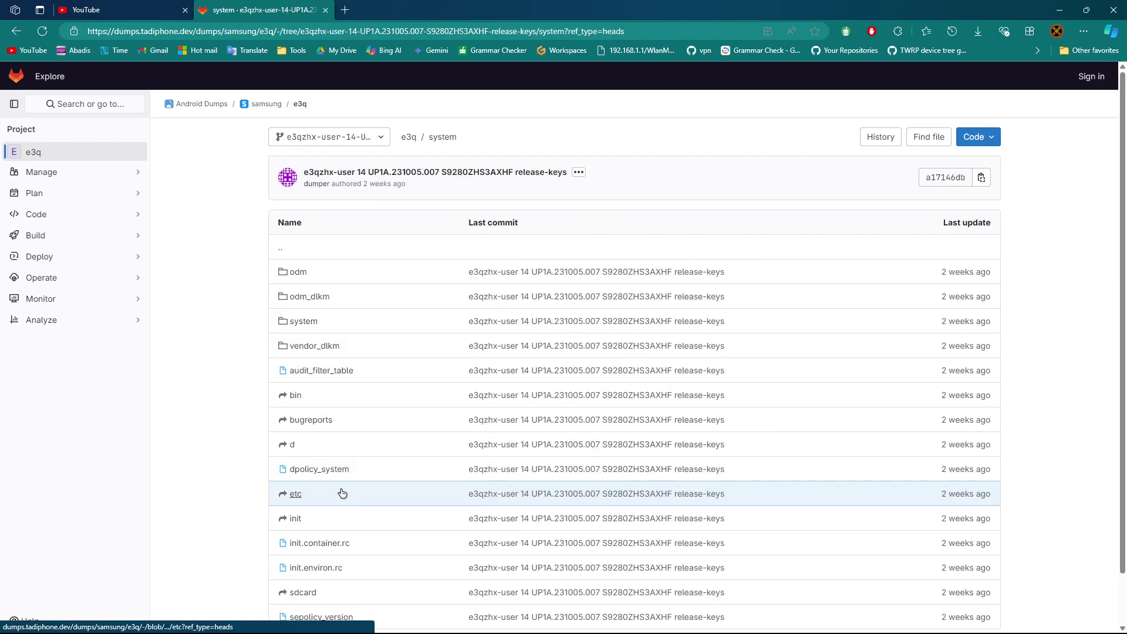
scroll(347, 511, down, 1)
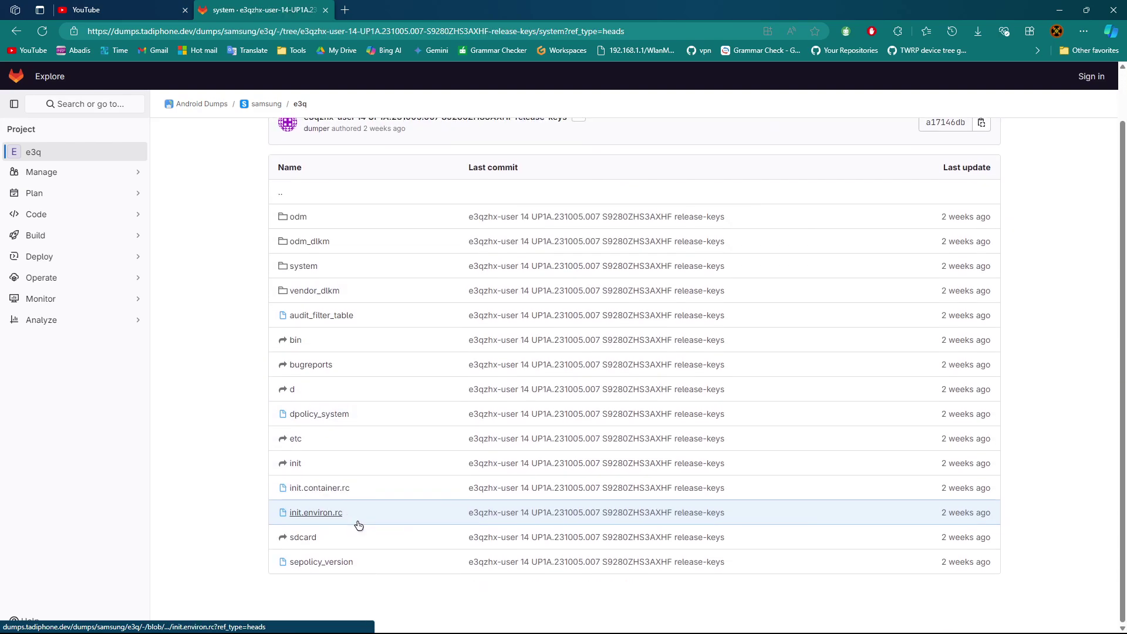
click(315, 271)
scroll(458, 489, down, 4)
click(303, 493)
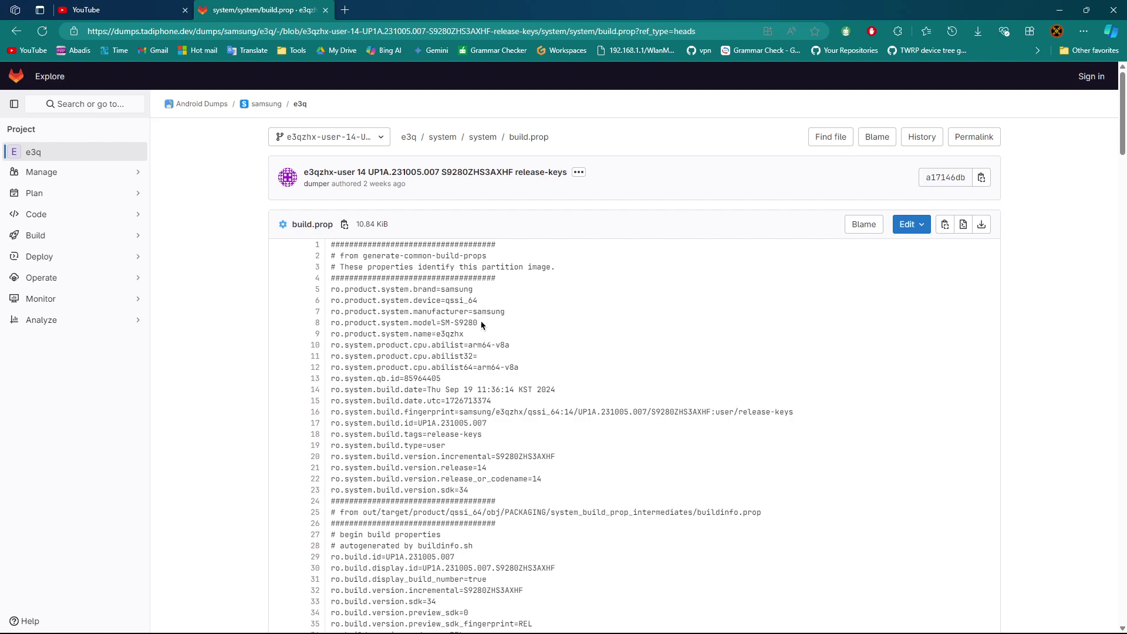
scroll(481, 324, down, 3)
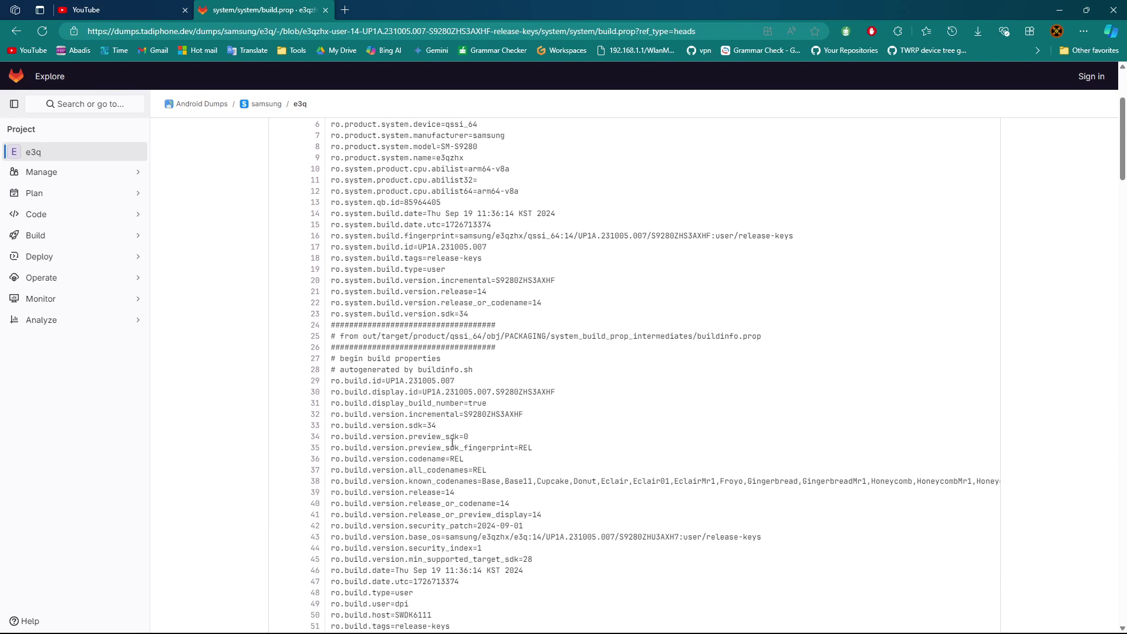
scroll(448, 512, down, 3)
scroll(508, 368, up, 6)
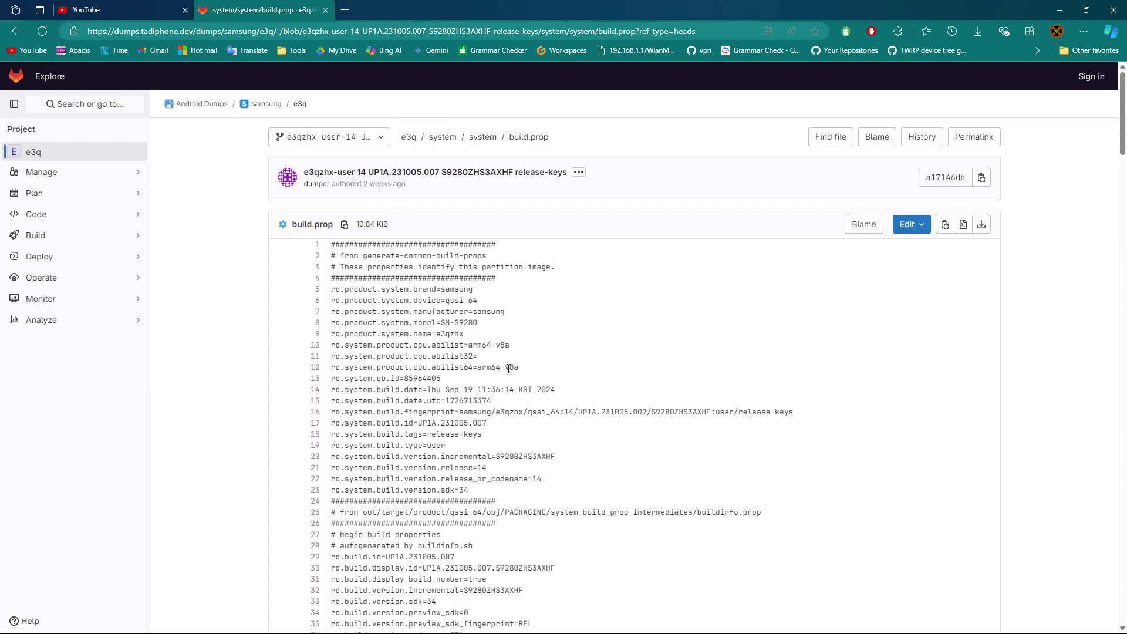
Step: Search Google for the model SM-S9280 from build.prop in a new tab, and return to the Android Dumps group listing
drag(481, 324, 444, 322)
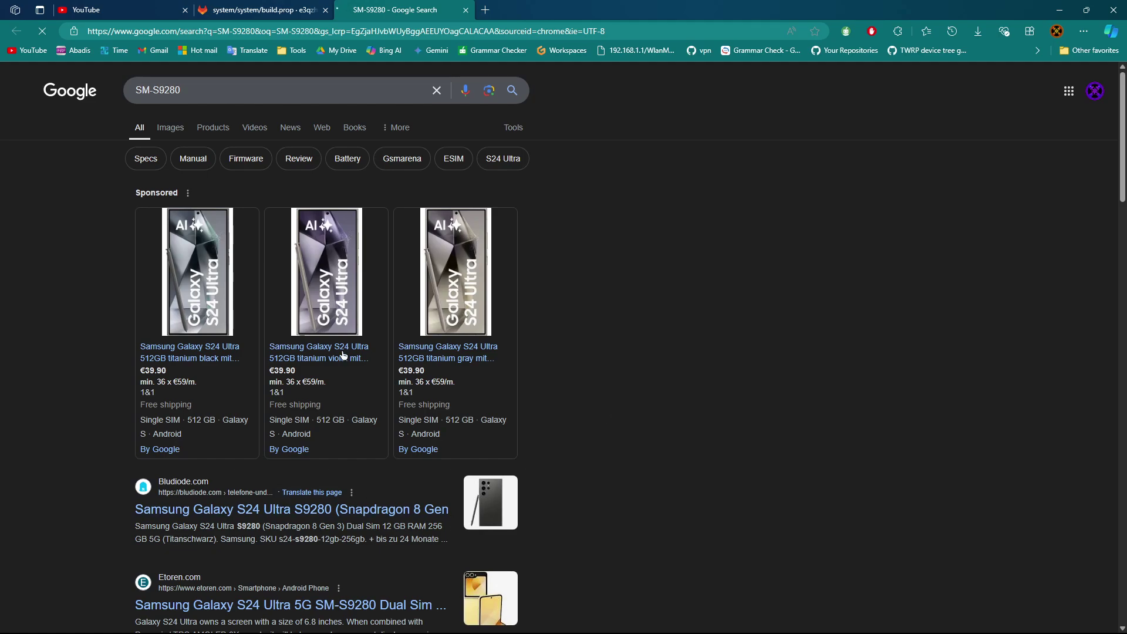
click(264, 10)
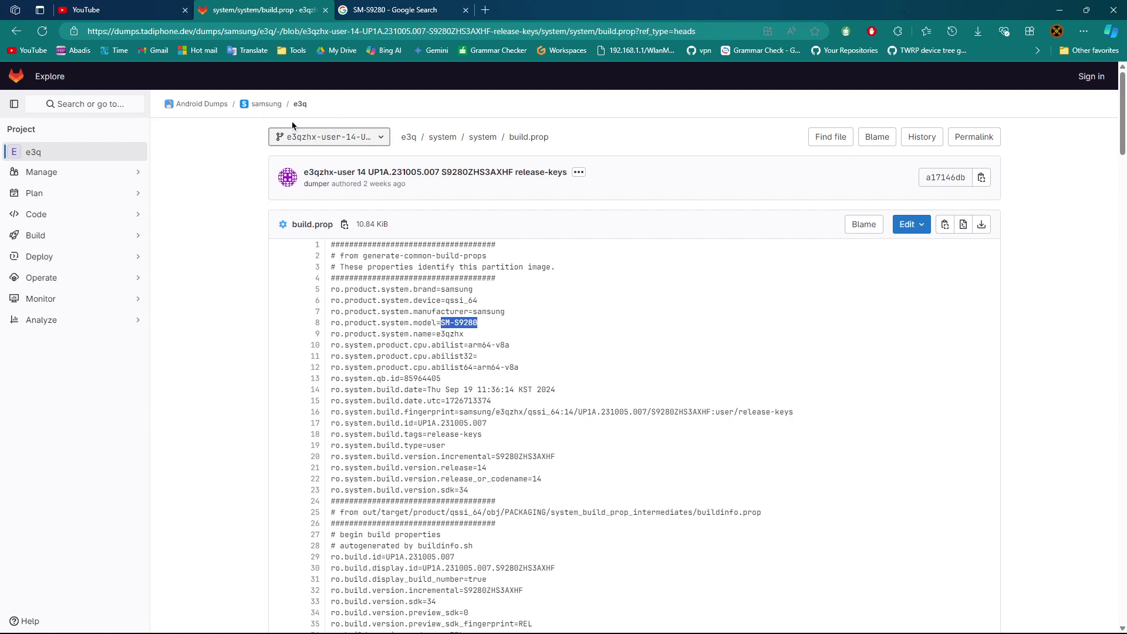
click(206, 105)
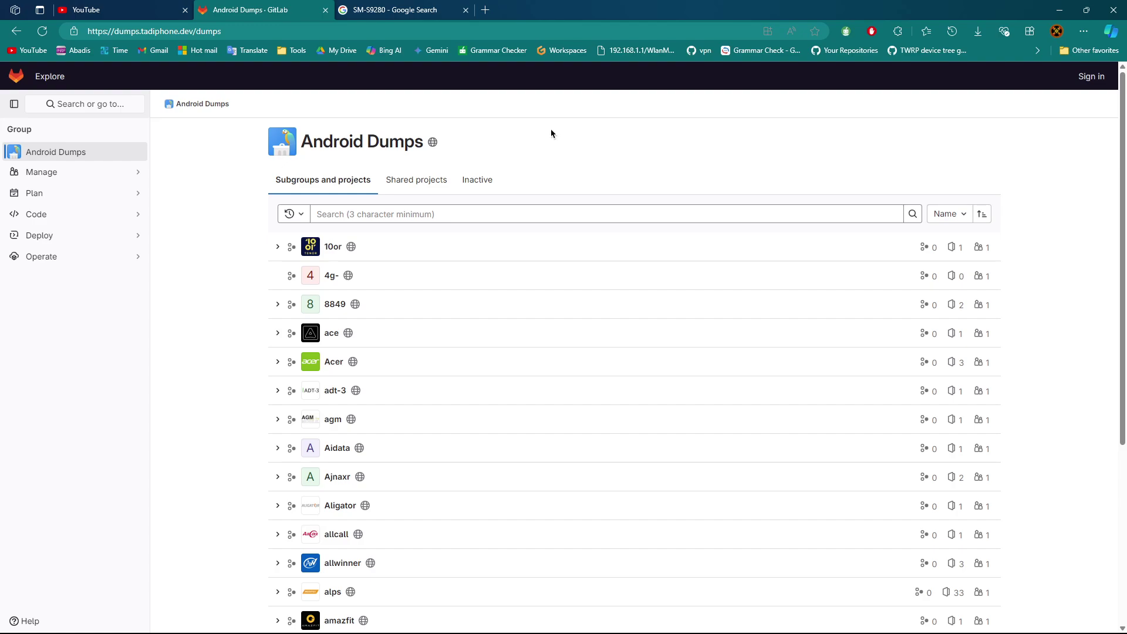
mouse_move(613, 631)
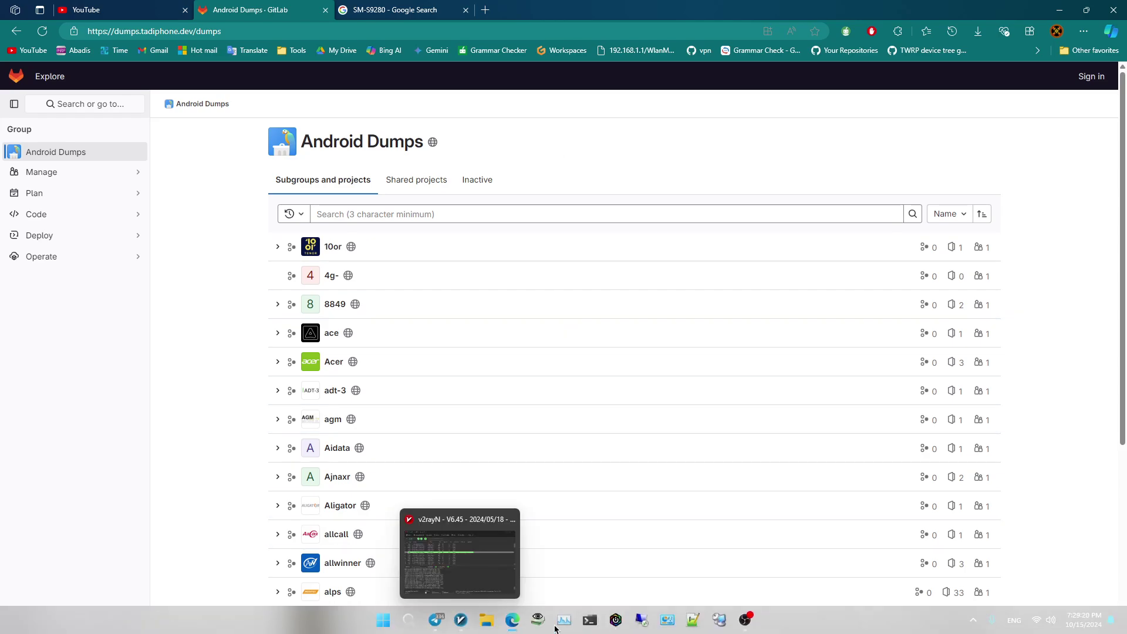
click(745, 620)
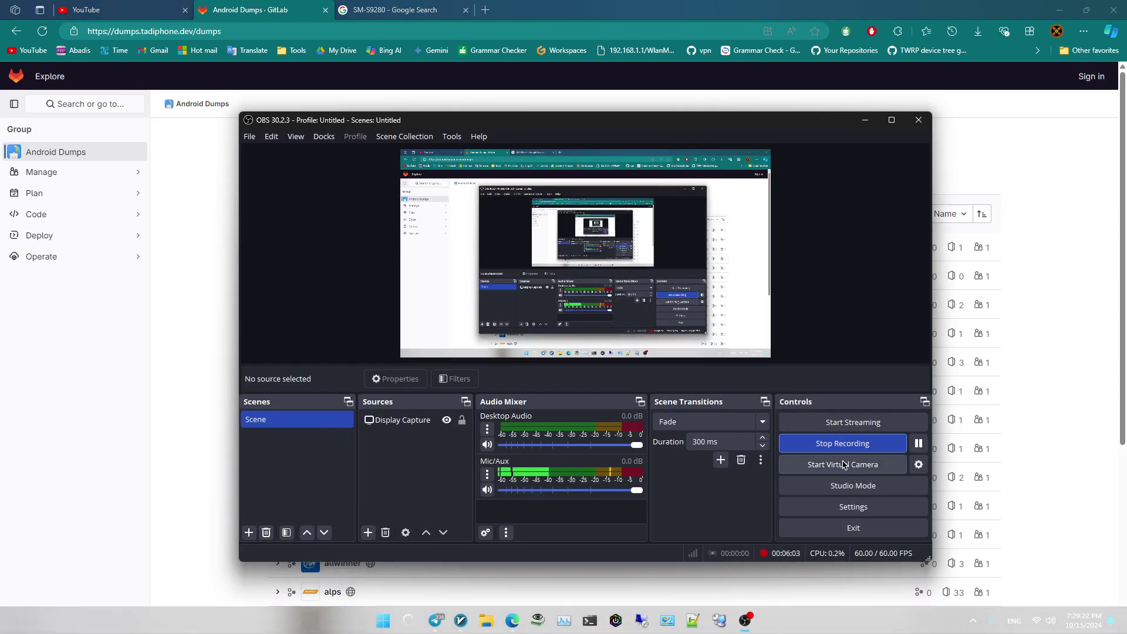